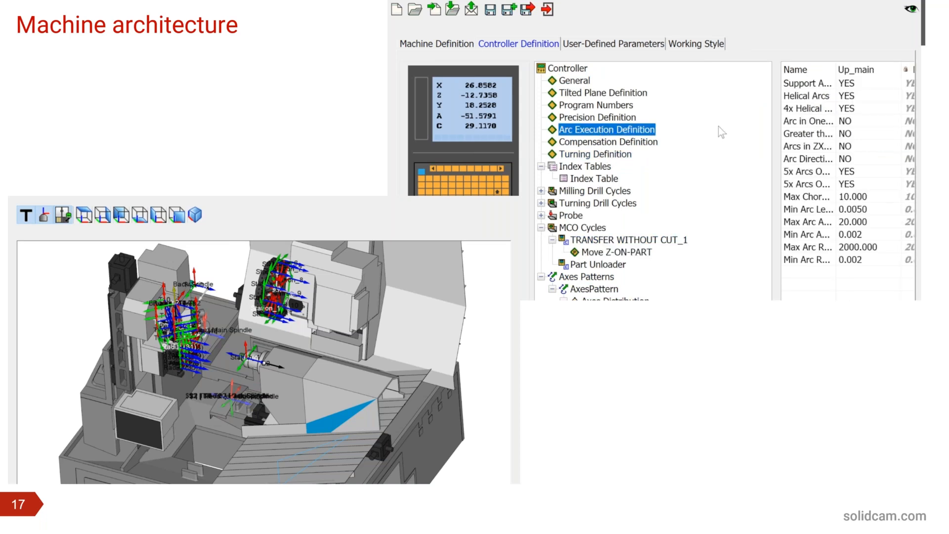
key("Right")
key("Right")
key("Left")
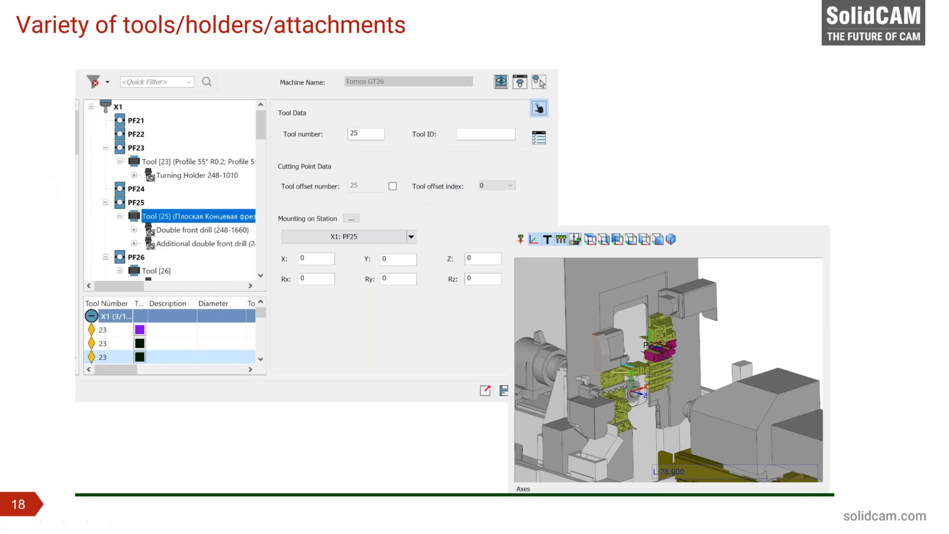
Switch from the presentation to the SWISS PART ToolKit in SOLIDWORKS.
key("alt+Tab")
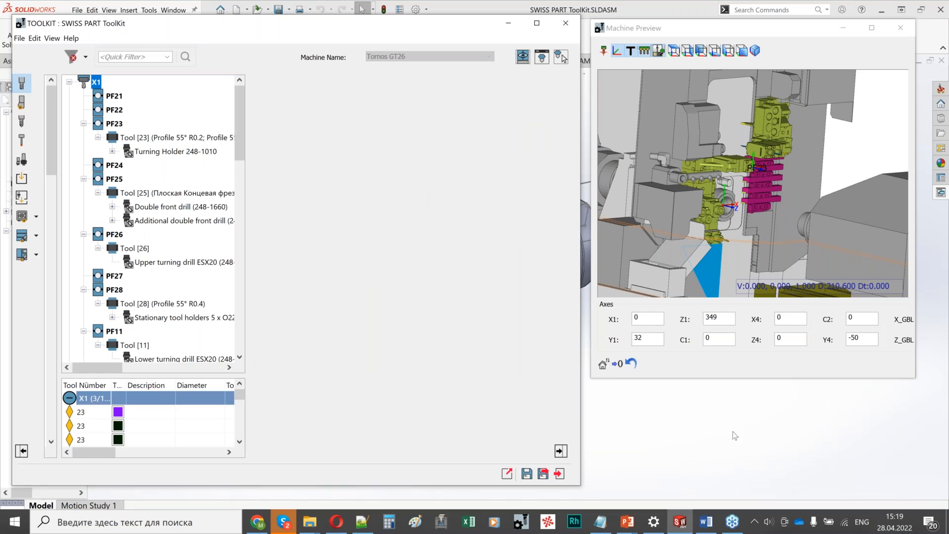
left_click(188, 523)
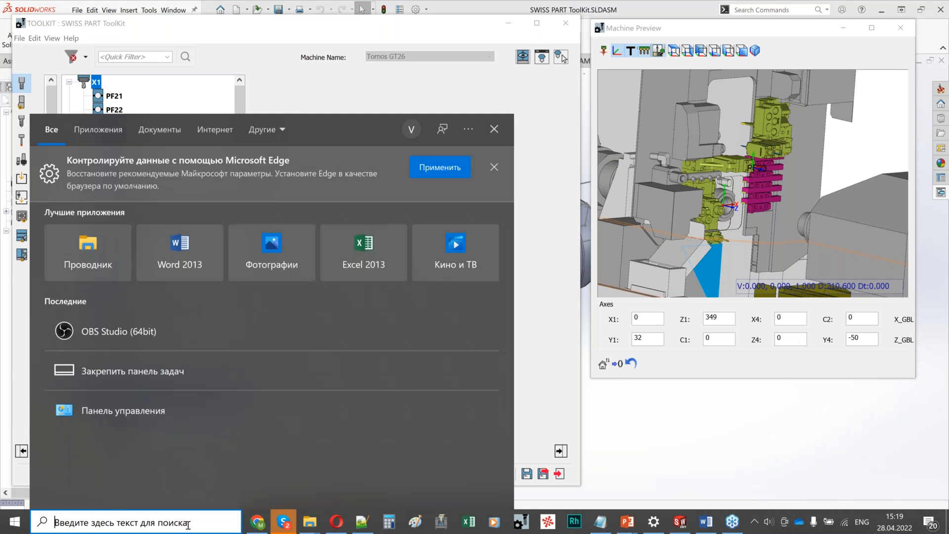
left_click(700, 451)
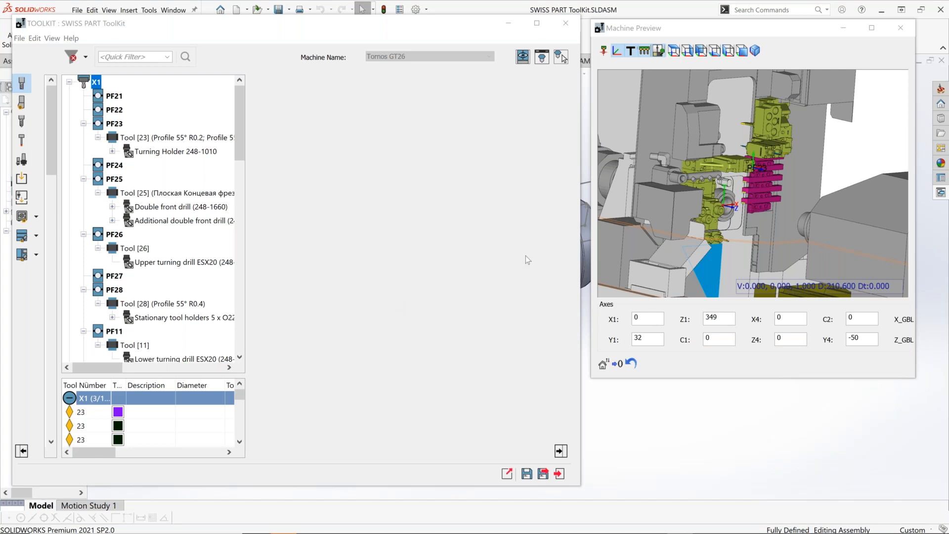
Enlarge the Machine Preview window so the tool stations around the main spindle are shown larger beside the toolkit.
left_click(735, 206)
scroll(736, 206, "up", 6)
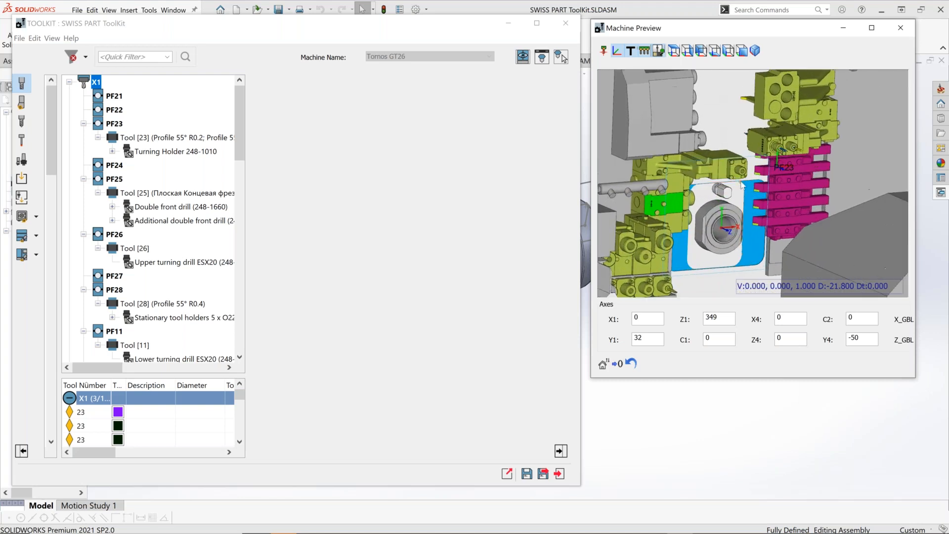
left_click_drag(719, 378, 715, 484)
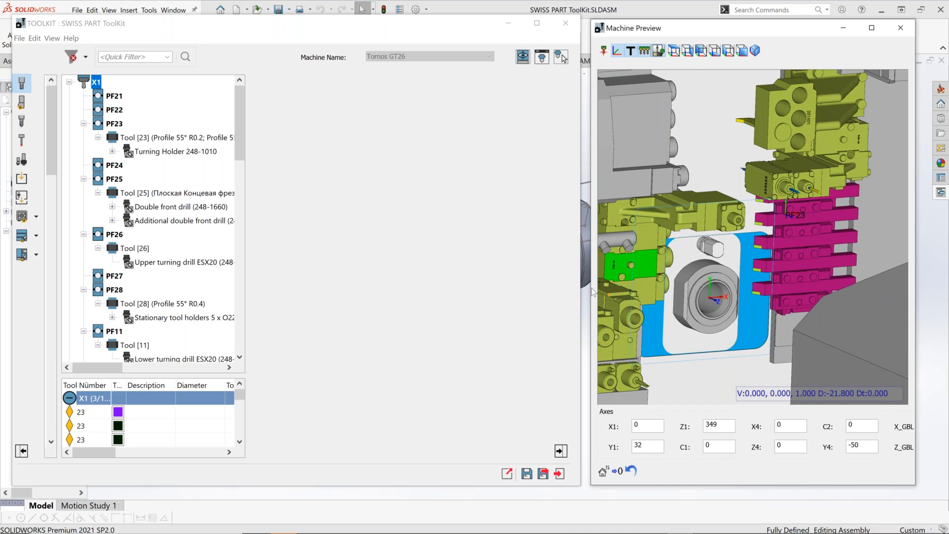
left_click_drag(592, 290, 312, 292)
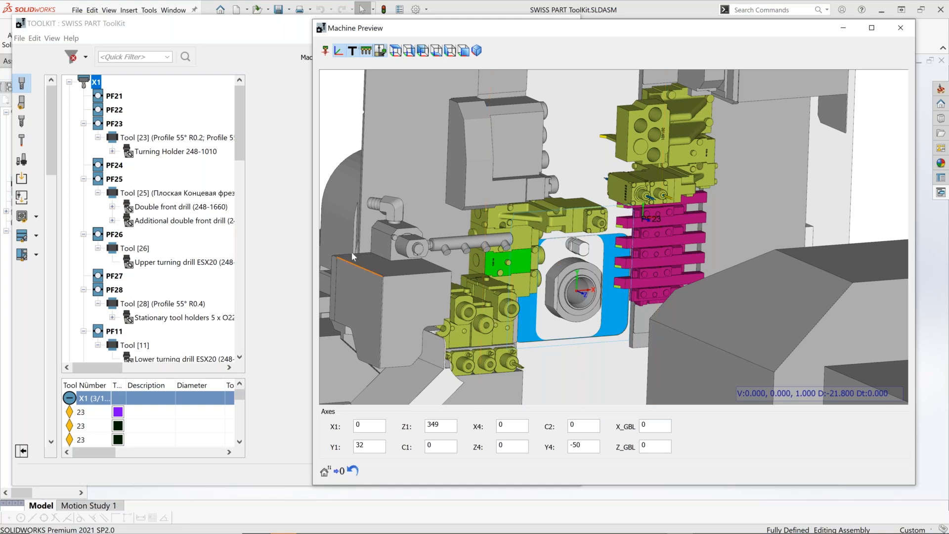
left_click_drag(310, 216, 573, 218)
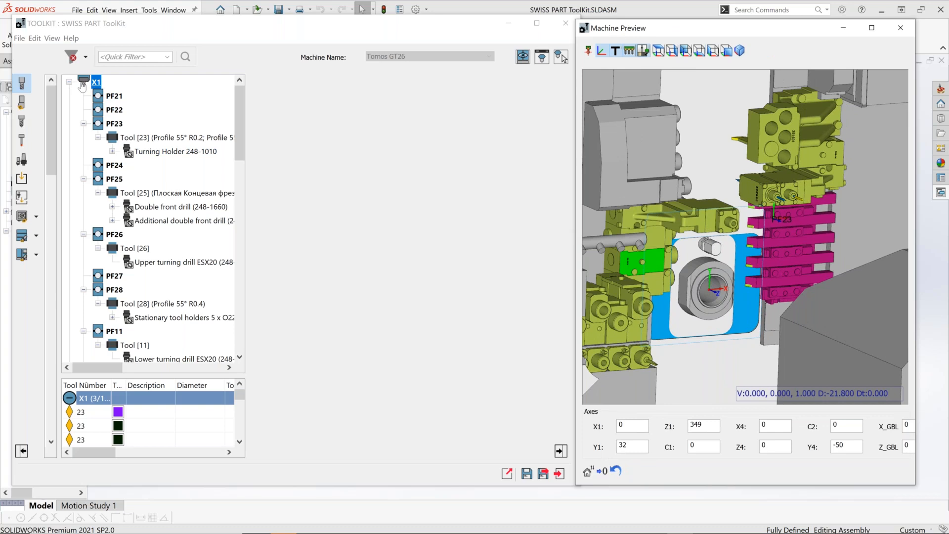
Collapse the X1, X4 and Y4 groups in the tool tree to get an overview of the machine's stations.
left_click(69, 82)
left_click(69, 96)
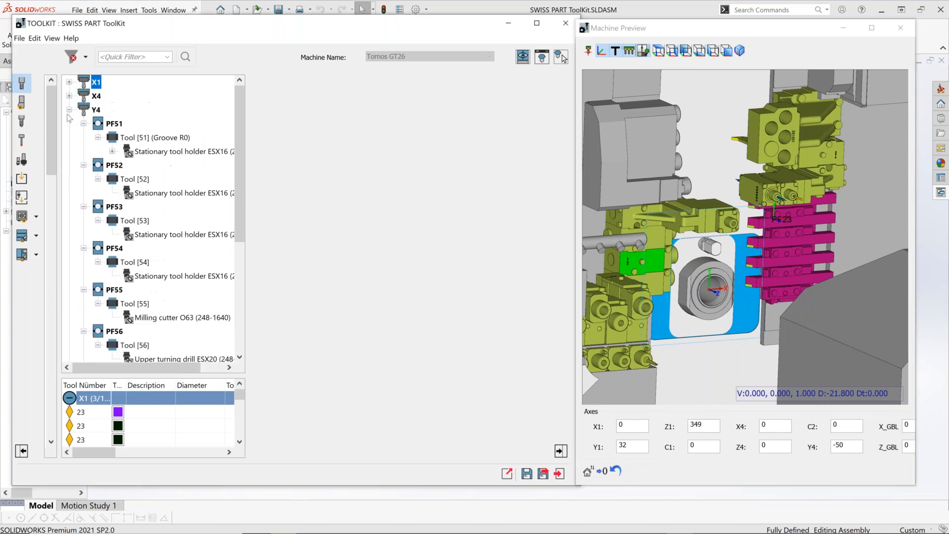
left_click(69, 109)
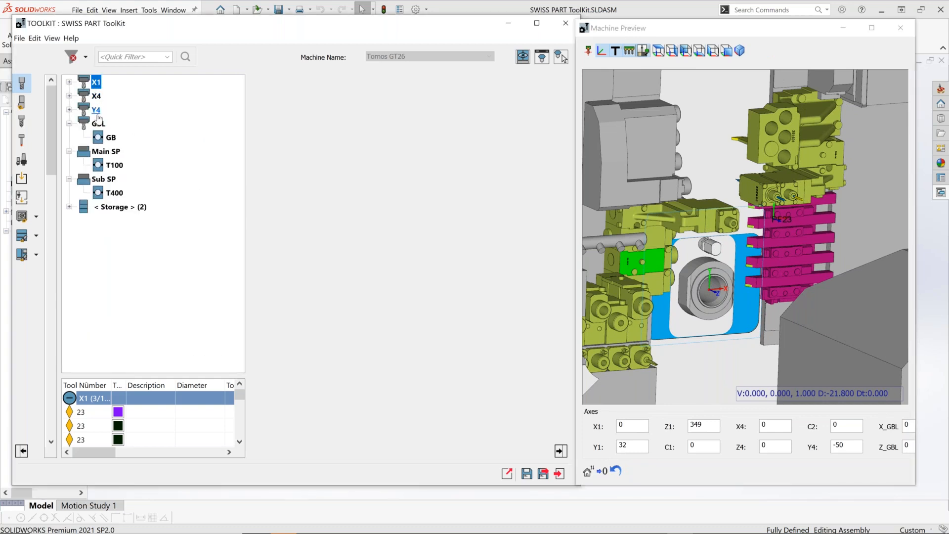
Expand the X1 group and view Tool [25] on station PF25 in its tool data and the machine preview.
left_click(69, 82)
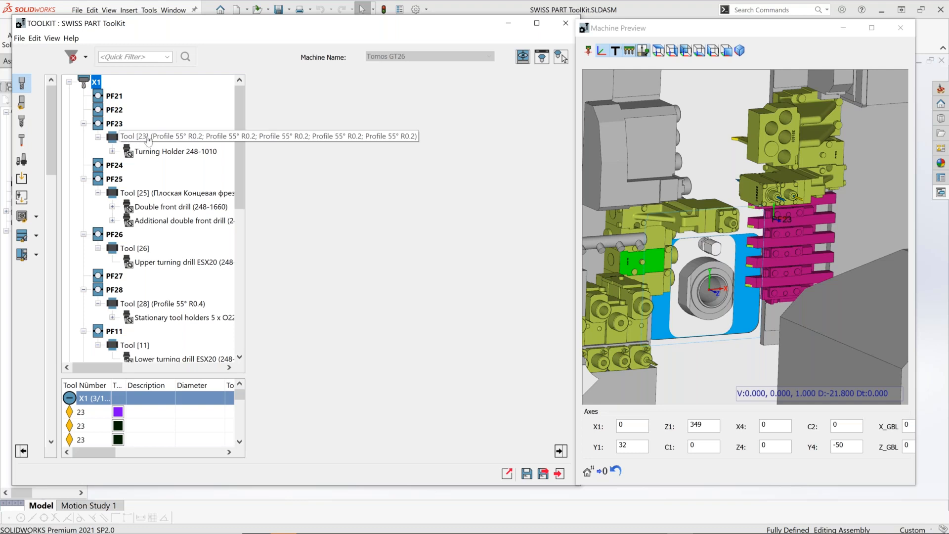
left_click(159, 192)
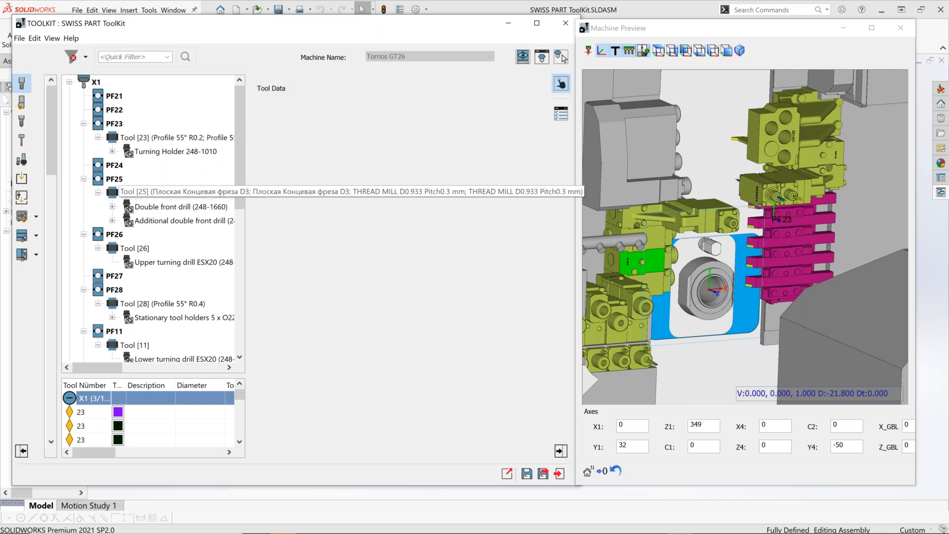
scroll(760, 208, "up", 2)
scroll(803, 212, "down", 5)
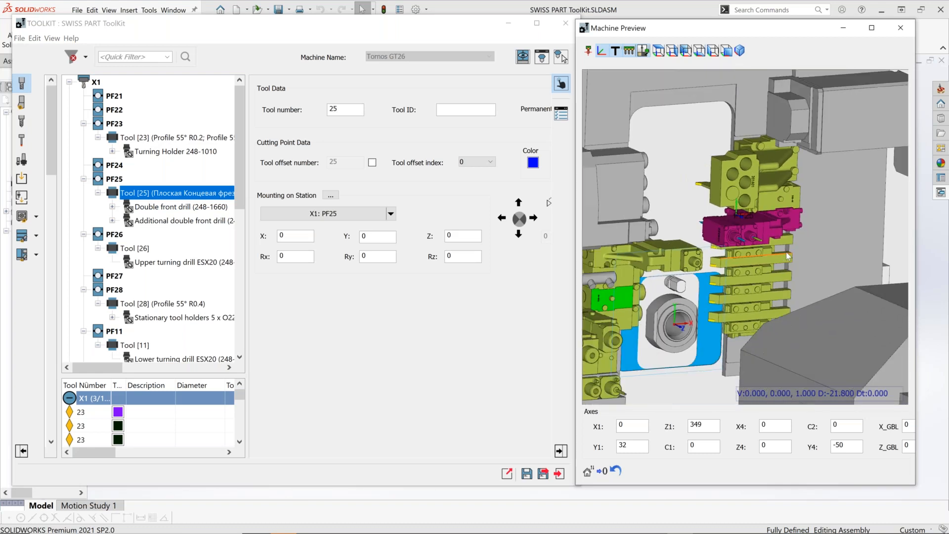
scroll(787, 257, "down", 2)
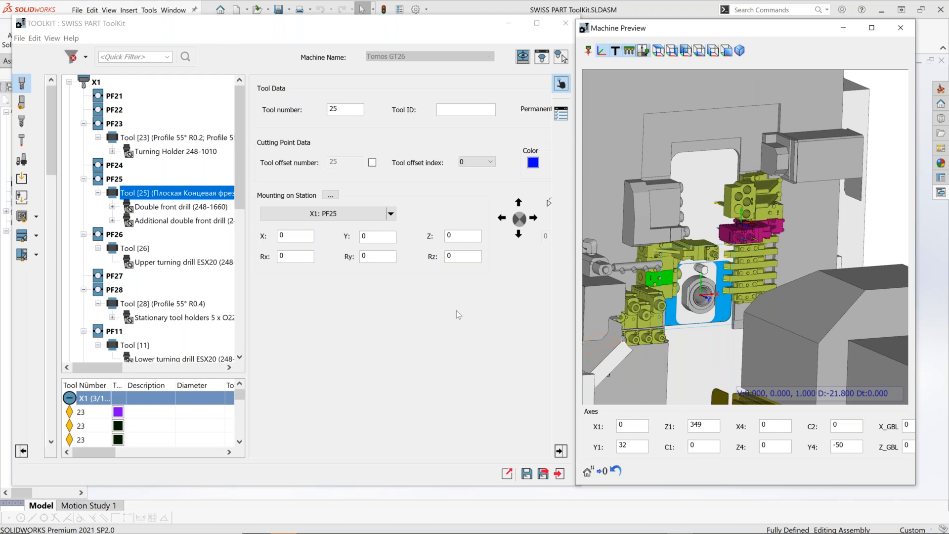
scroll(749, 254, "up", 5)
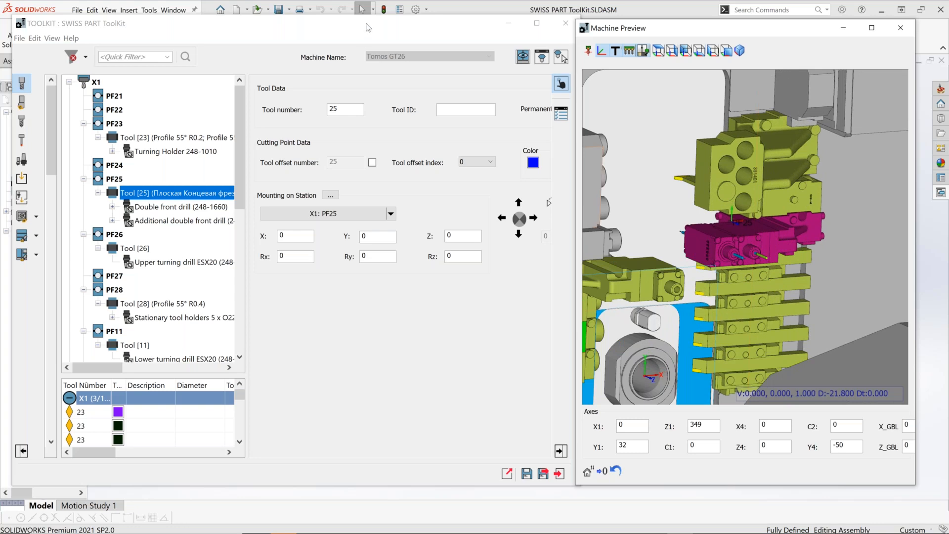
View Tool [23] on station PF23 and examine its turning tool block up close in the machine preview.
left_click_drag(365, 26, 355, 23)
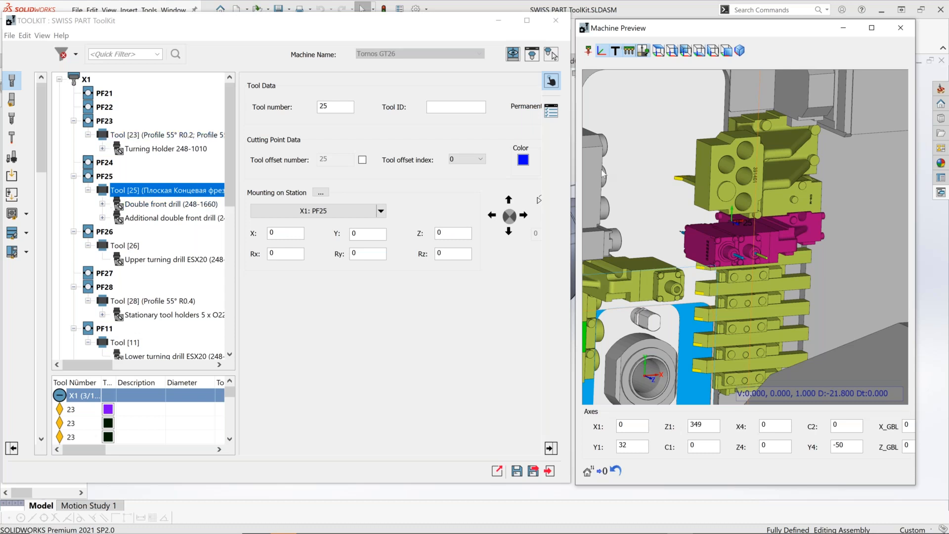
left_click(134, 137)
scroll(727, 272, "up", 2)
middle_click_drag(727, 271, 734, 182)
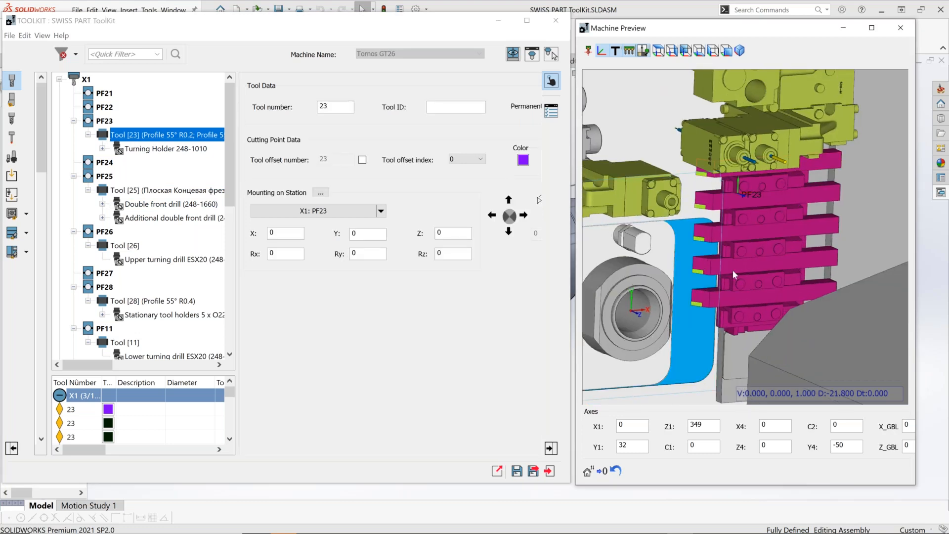
left_click(716, 261)
middle_click_drag(717, 260, 720, 253)
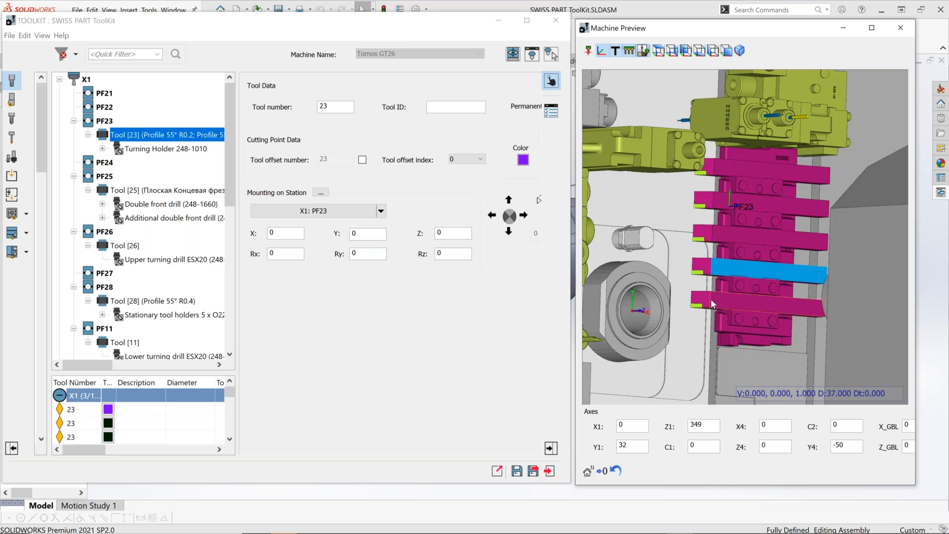
Expand Turning Holder 248-1010 under Tool [23] and examine its 3D model data and its shape in the machine preview.
left_click(103, 148)
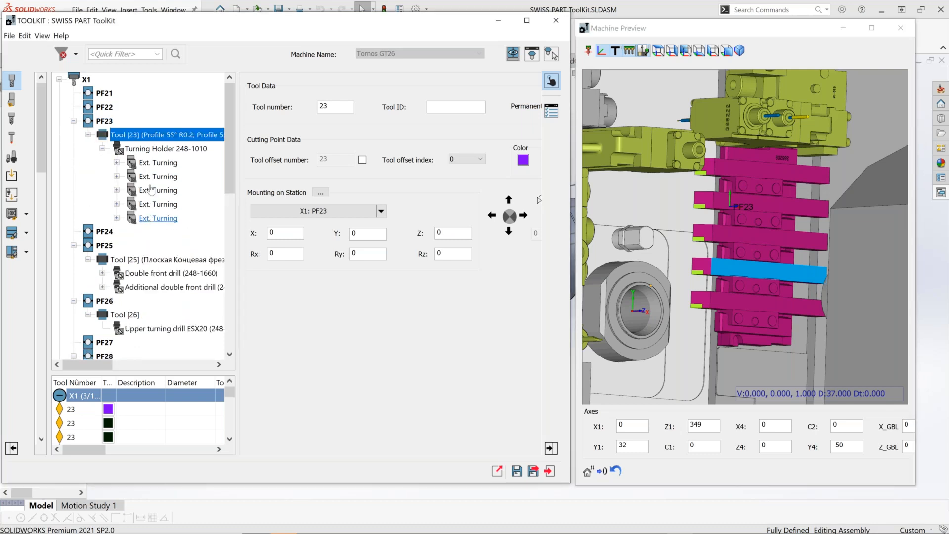
left_click(147, 149)
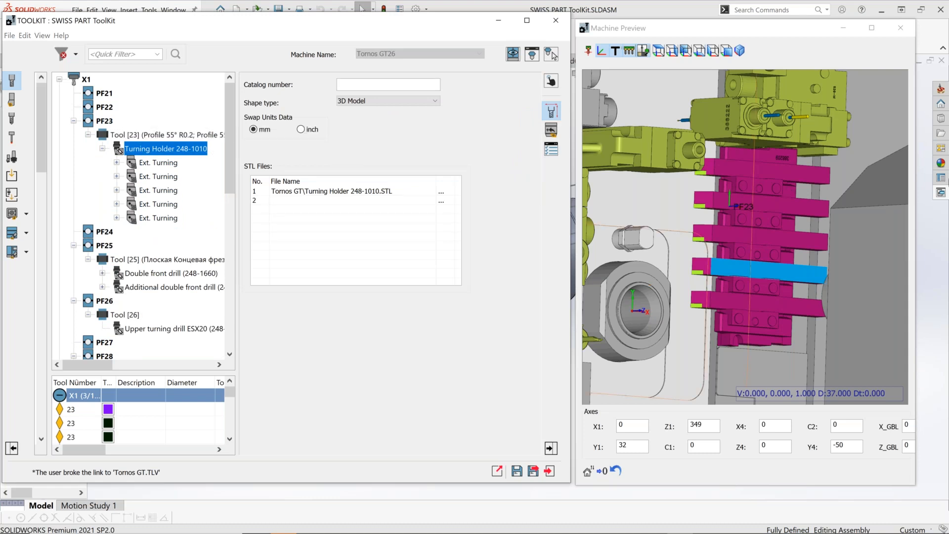
left_click(796, 180)
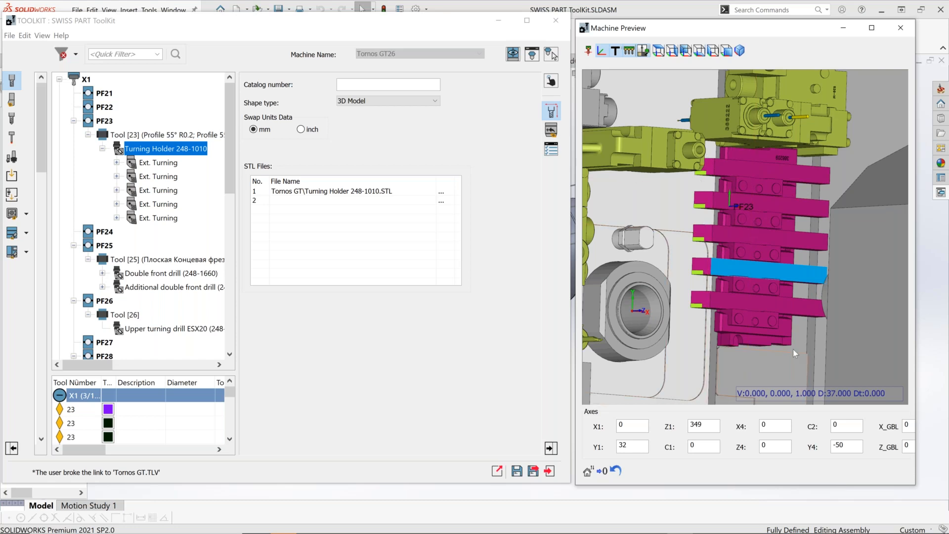
scroll(790, 159, "up", 6)
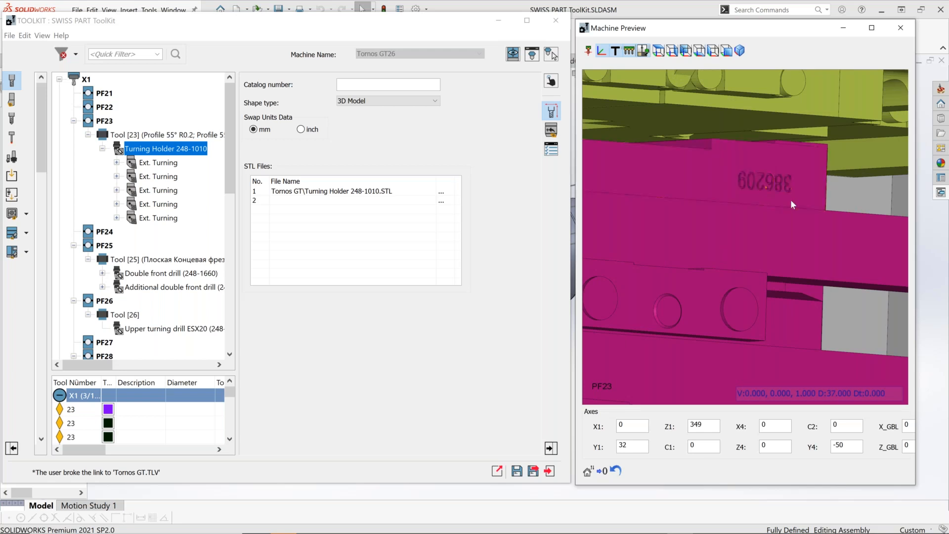
scroll(791, 200, "down", 10)
middle_click_drag(756, 245, 542, 222)
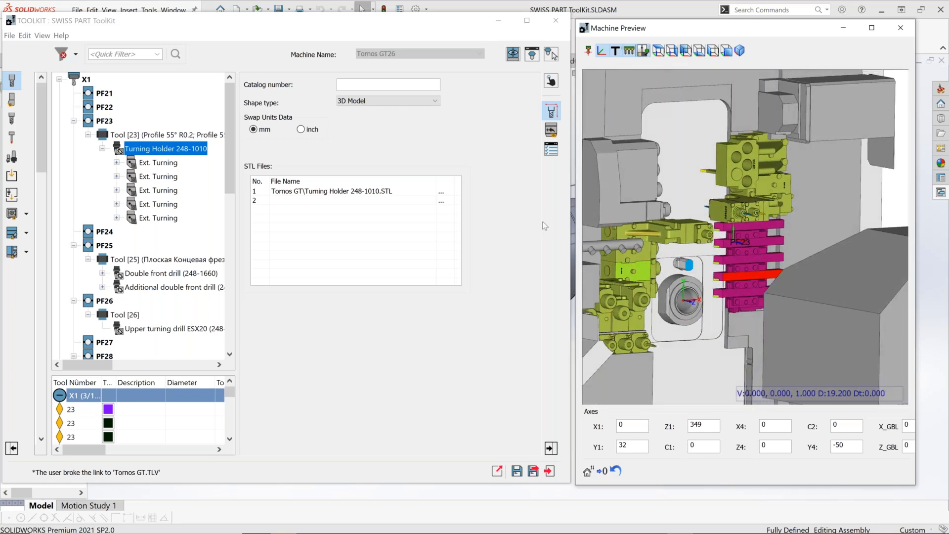
Expand the first Ext. Turning holder of Turning Holder 248-1010 and review its shank parameters and those of its Profile insert.
left_click(117, 163)
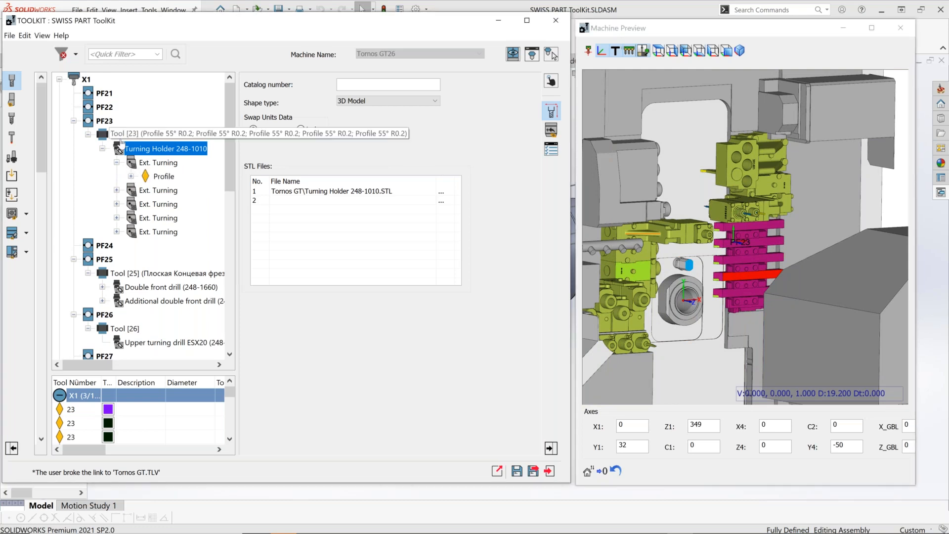
left_click(155, 164)
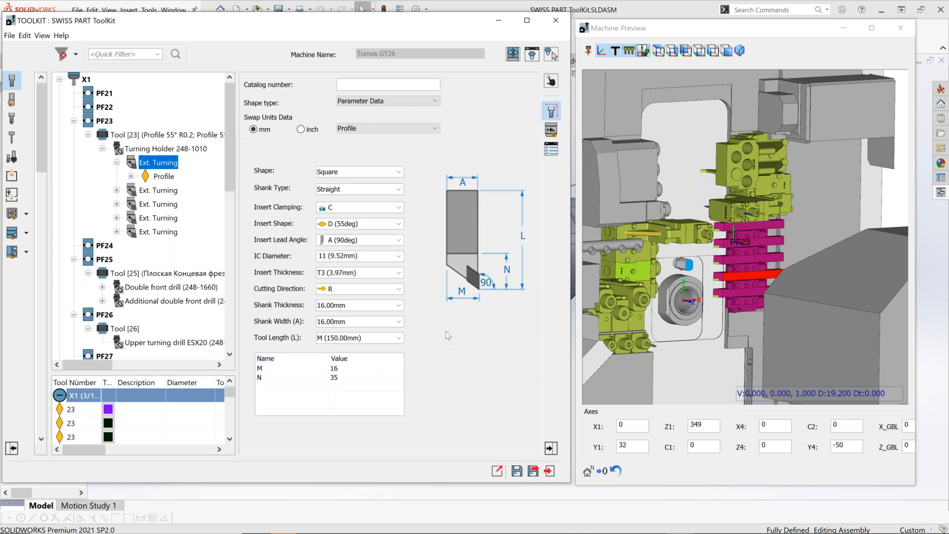
left_click(163, 177)
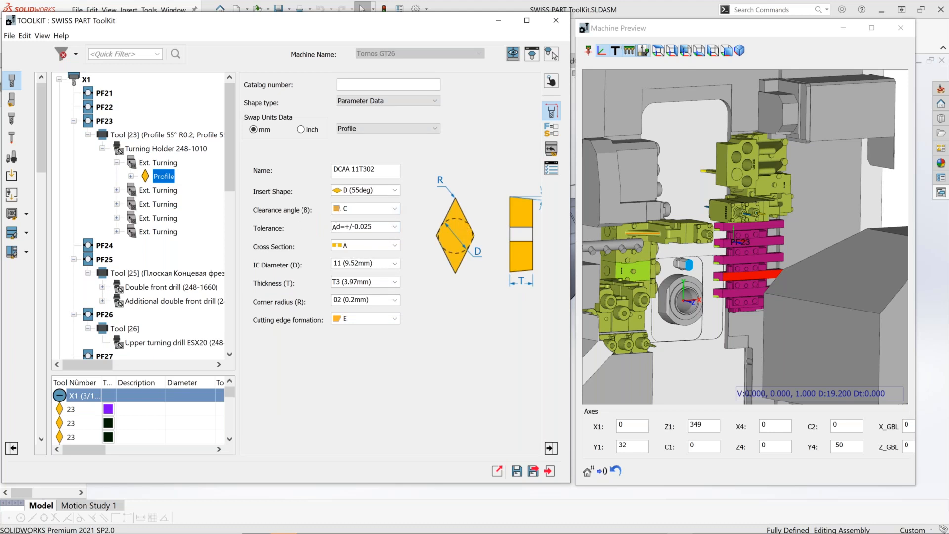
Examine the drill holders up close in the machine preview, followed by the turning tools on station PF23.
left_click(645, 360)
scroll(645, 360, "up", 5)
scroll(702, 273, "up", 8)
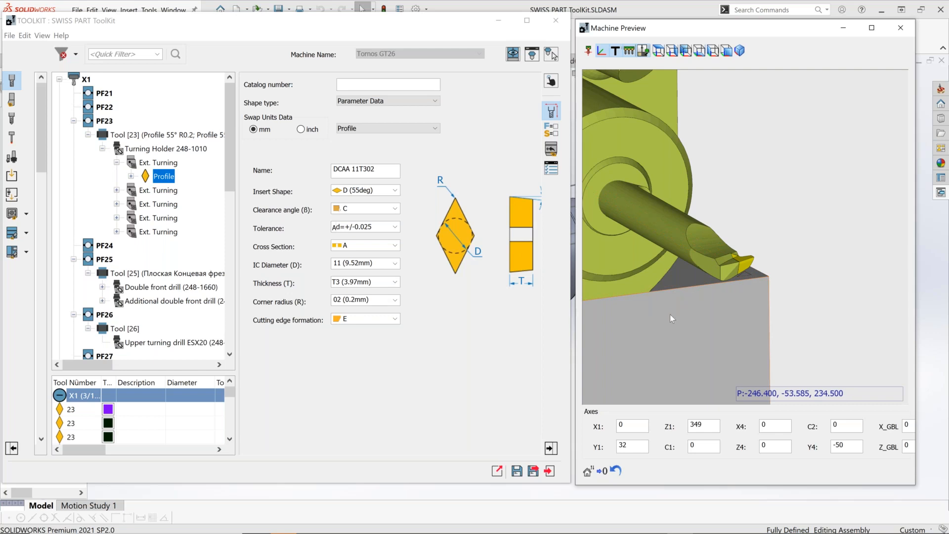
scroll(670, 306, "down", 5)
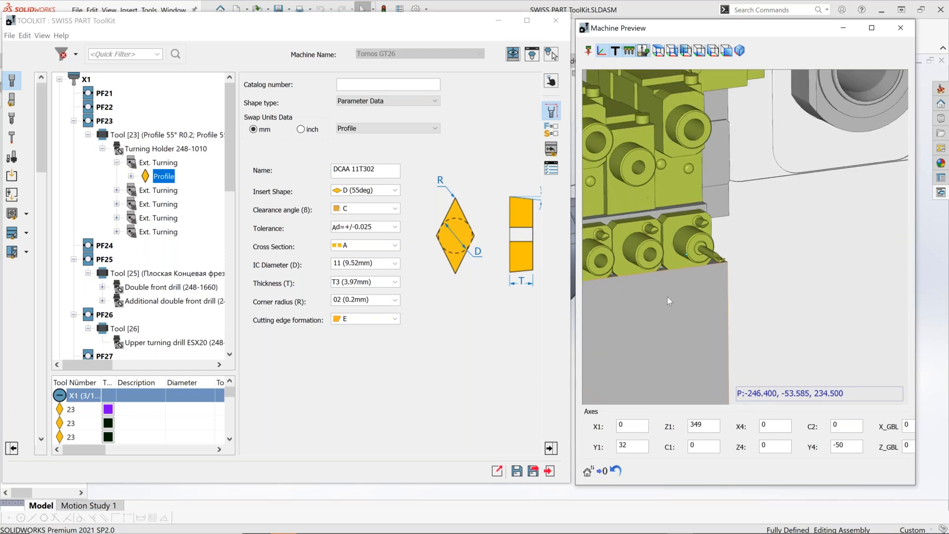
scroll(667, 296, "down", 6)
scroll(798, 186, "up", 5)
middle_click_drag(743, 251, 669, 346)
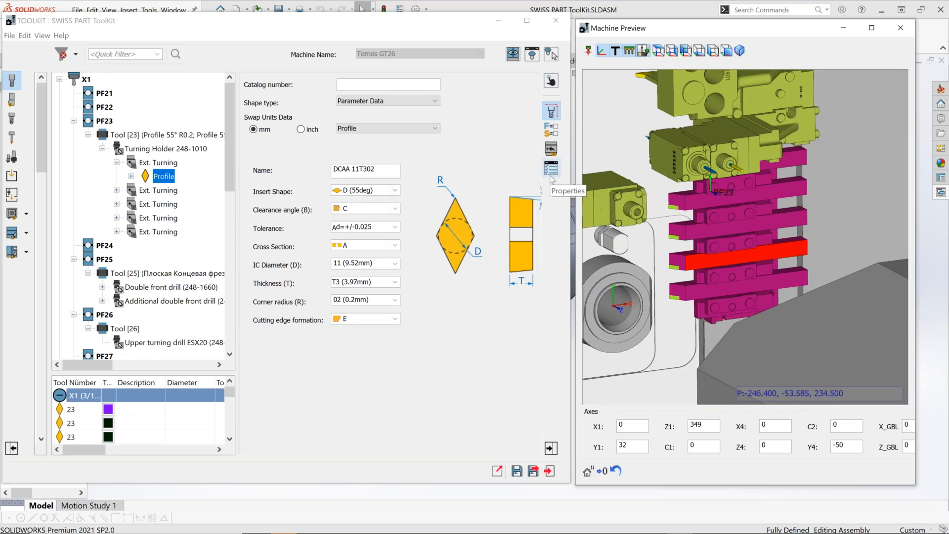
Show the tool data of the first Ext. Turning holder and highlight its tool number, checking the holder block in the machine preview.
left_click(158, 163)
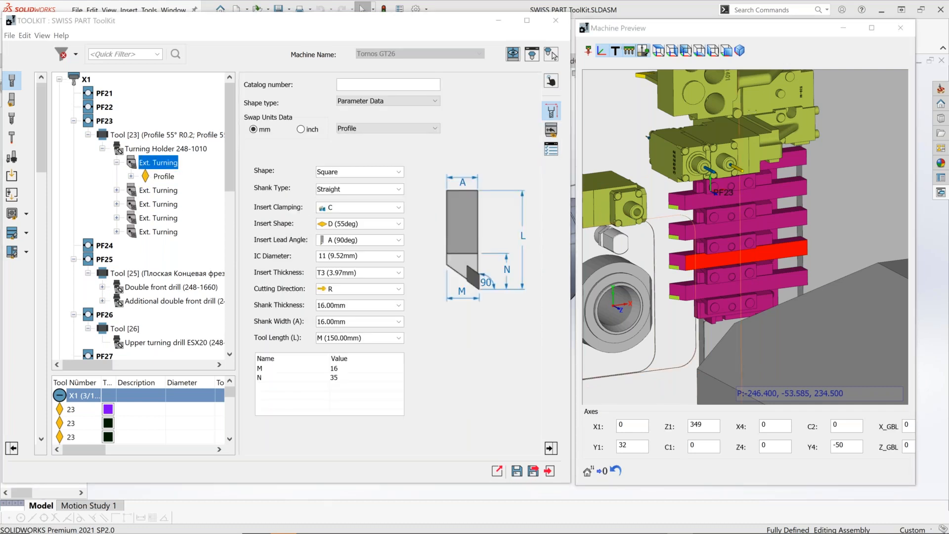
left_click(551, 80)
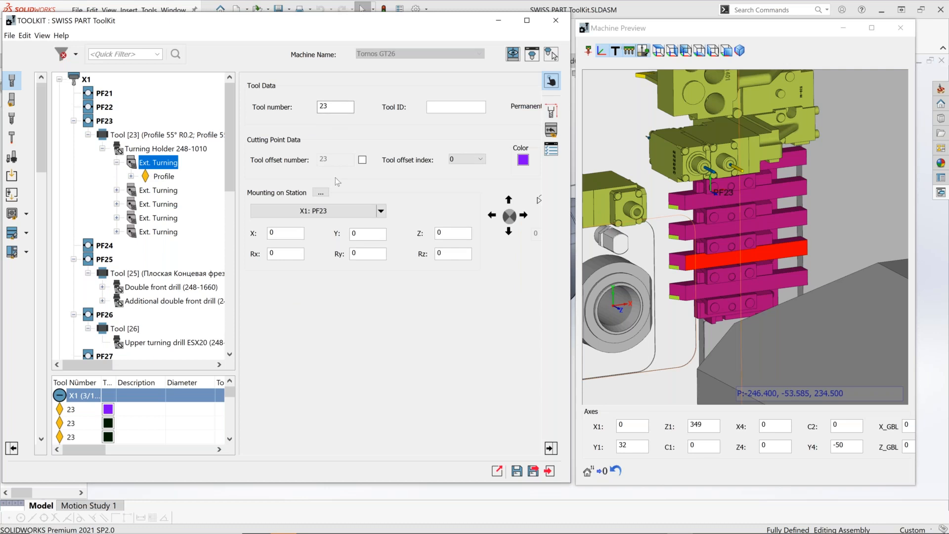
left_click_drag(337, 108, 305, 107)
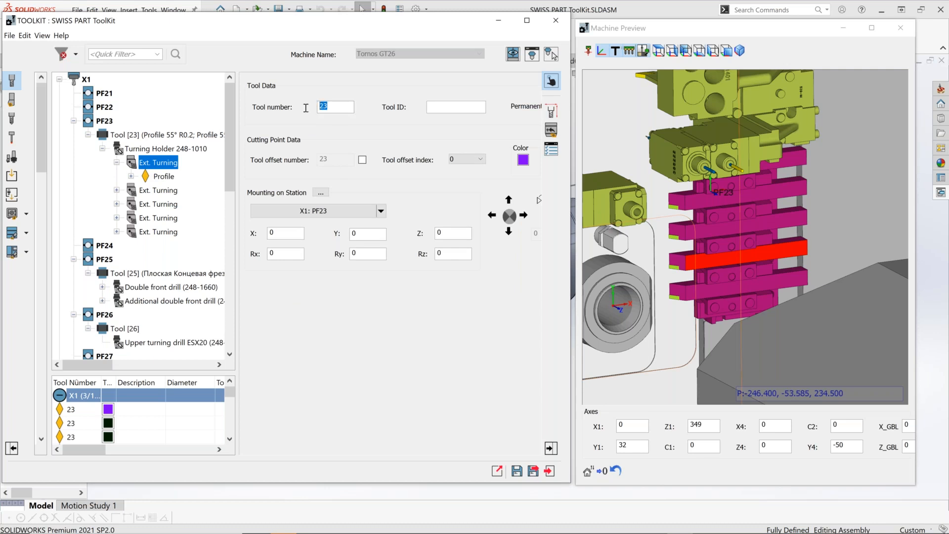
left_click(658, 179)
scroll(769, 206, "down", 5)
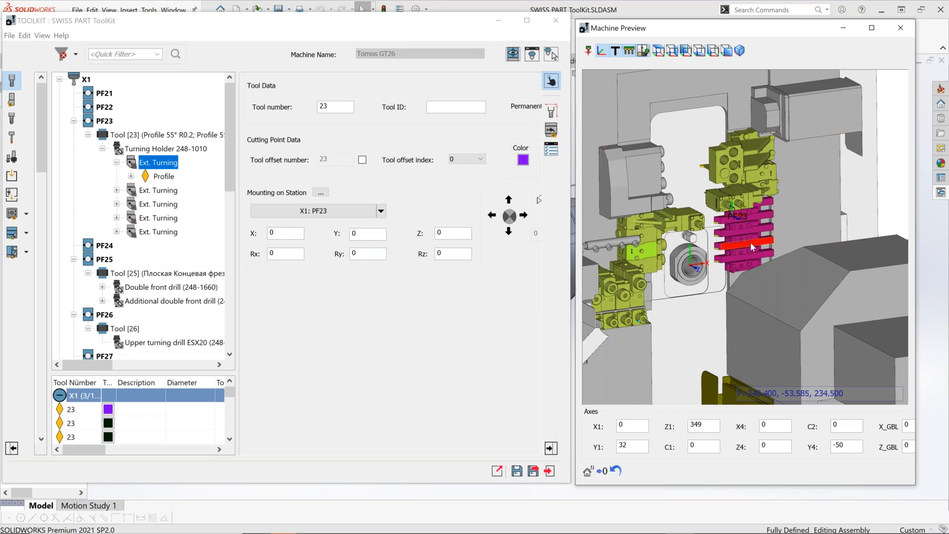
scroll(725, 196, "up", 2)
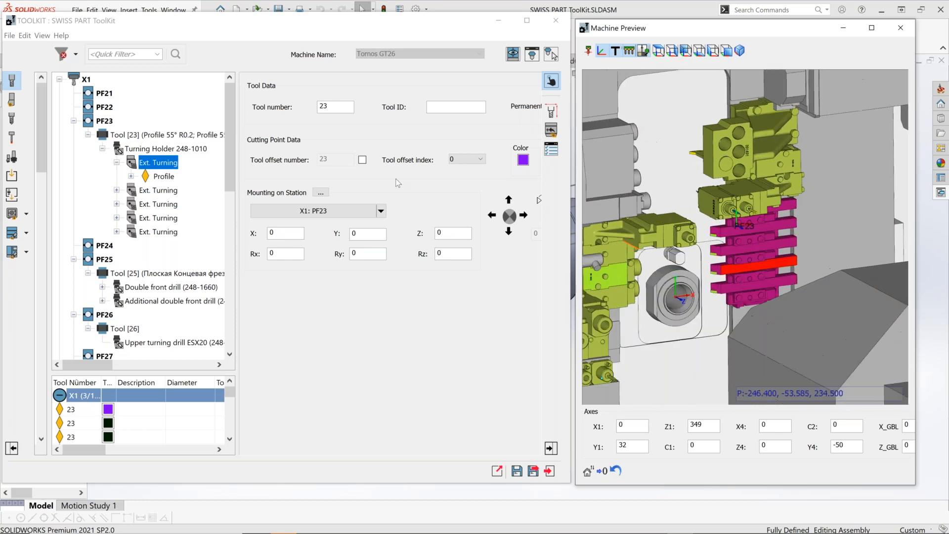
double_click(339, 111)
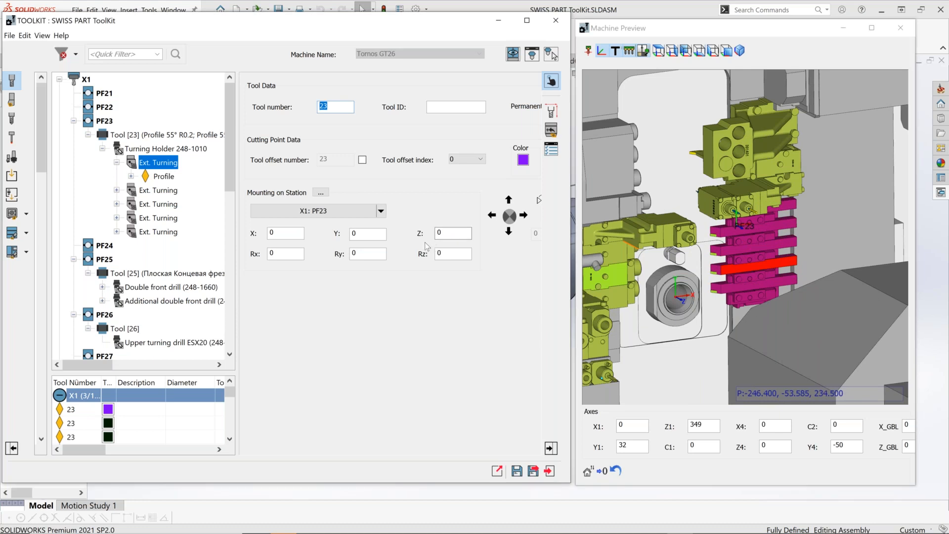
Show the mounting and joint data of the first Ext. Turning holder, widening the joint list's Position column to read the coordinates.
left_click(551, 130)
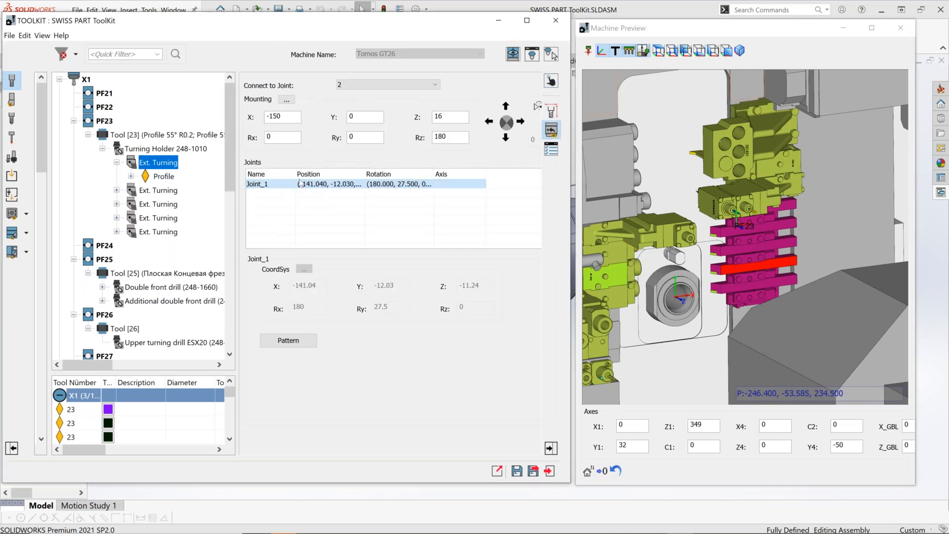
left_click_drag(294, 171, 334, 173)
left_click(262, 185)
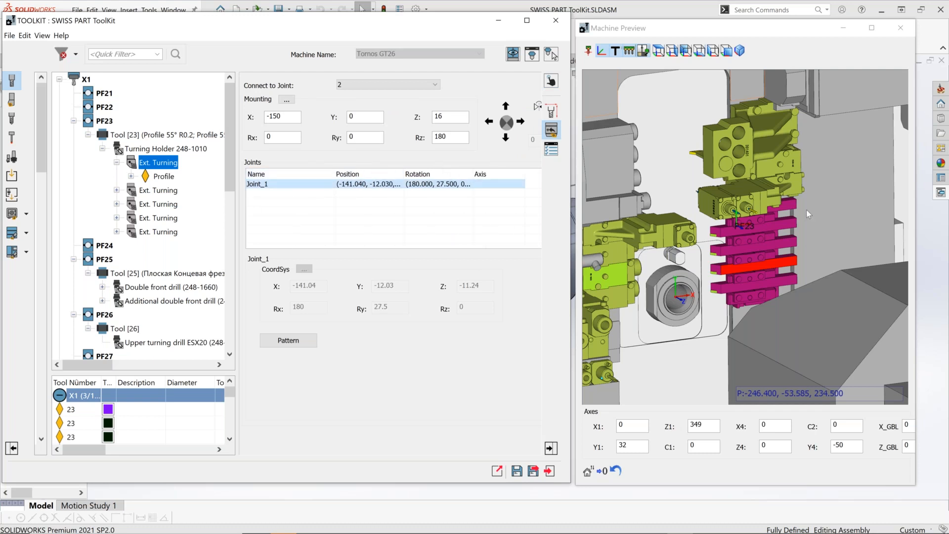
scroll(786, 238, "up", 4)
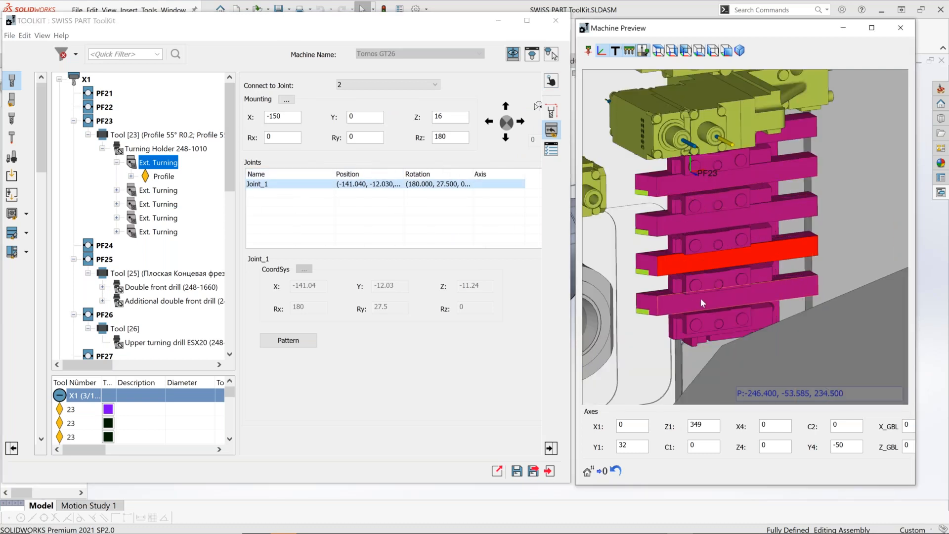
Review the mounting data of the Profile insert in the first Ext. Turning holder and the data of its cutting point.
double_click(157, 182)
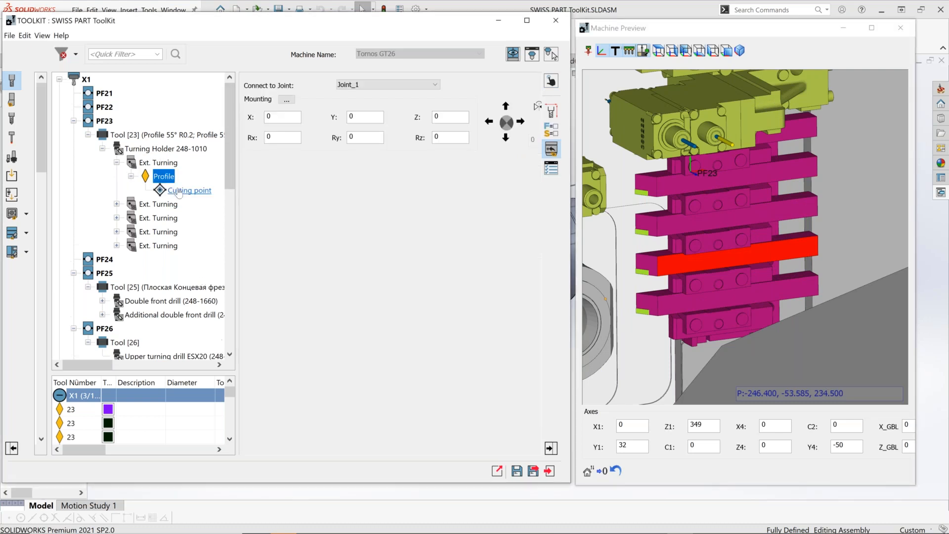
left_click(173, 192)
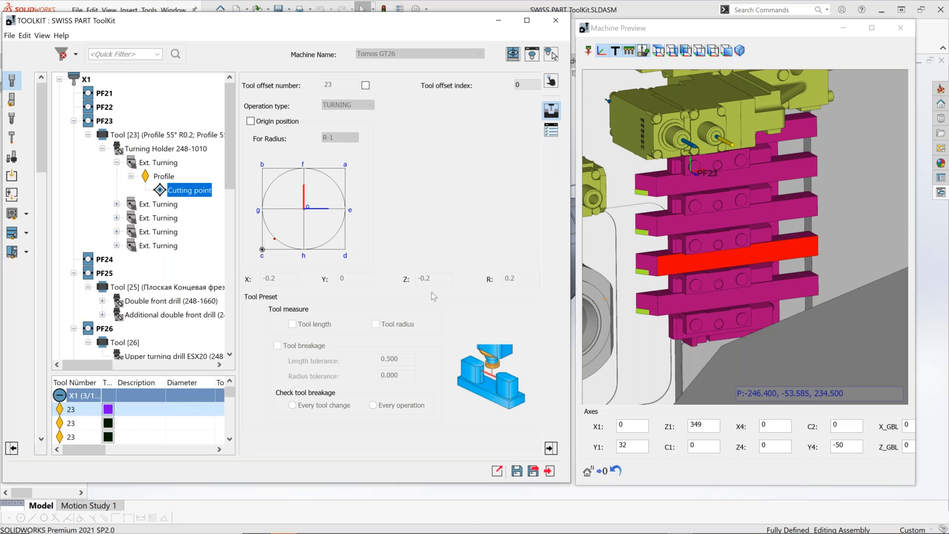
left_click(788, 222)
scroll(789, 223, "down", 6)
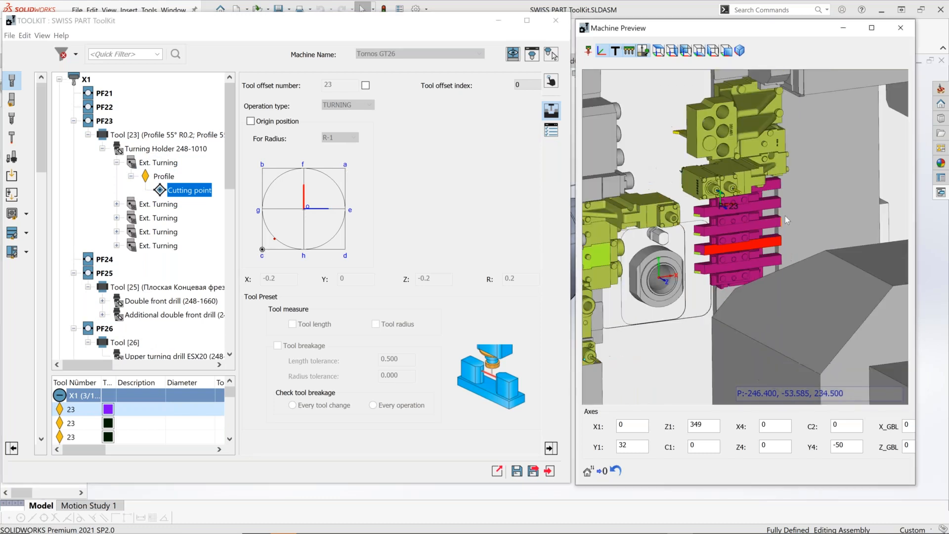
Examine the double front drill holders and their front and rear tools from the side in the machine preview.
middle_click_drag(789, 222, 861, 158, "ctrl")
middle_click_drag(759, 174, 865, 123)
scroll(865, 124, "up", 3)
scroll(757, 180, "up", 4)
middle_click_drag(654, 224, 790, 275)
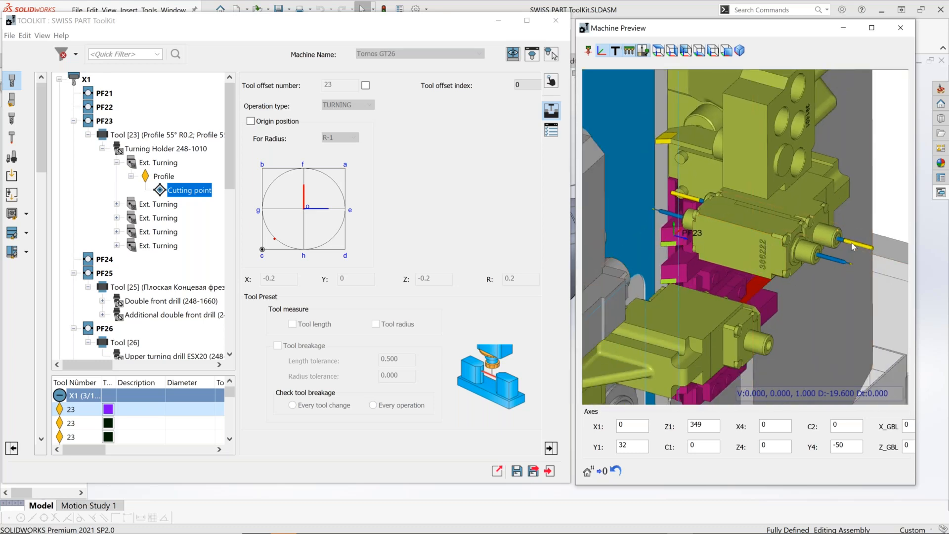
scroll(831, 244, "up", 2)
middle_click_drag(819, 248, 710, 253)
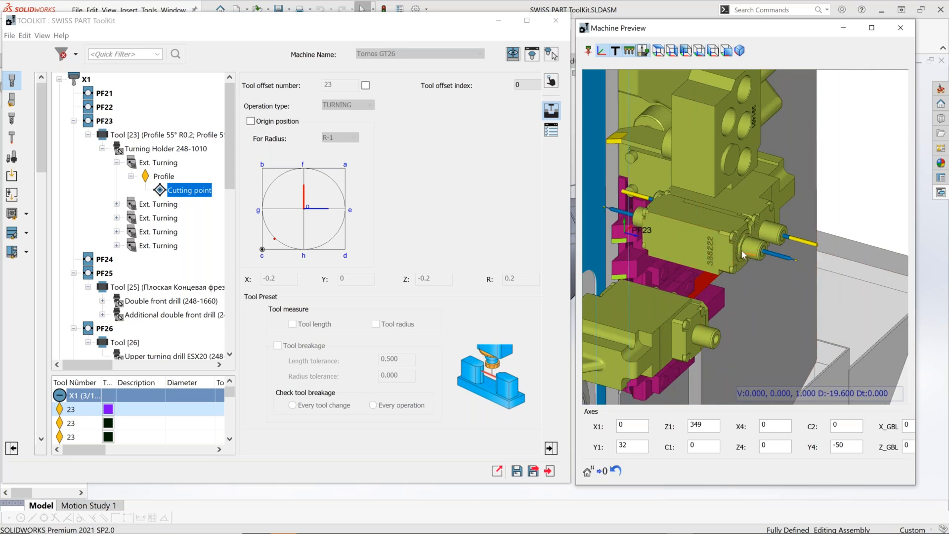
scroll(734, 259, "down", 2)
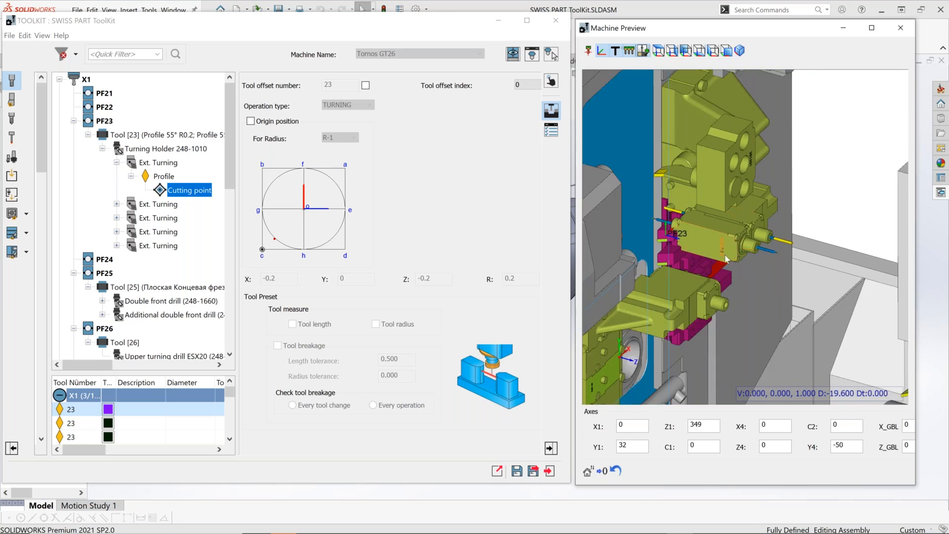
middle_click_drag(725, 258, 573, 169)
Widen the Machine Preview window and move the Y1 axis to -178.
left_click_drag(505, 177, 464, 176)
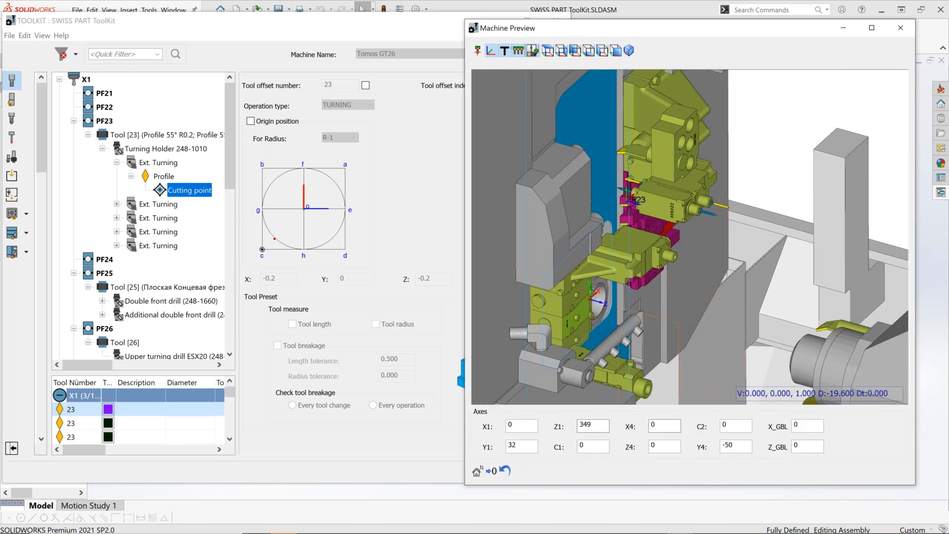
double_click(523, 447)
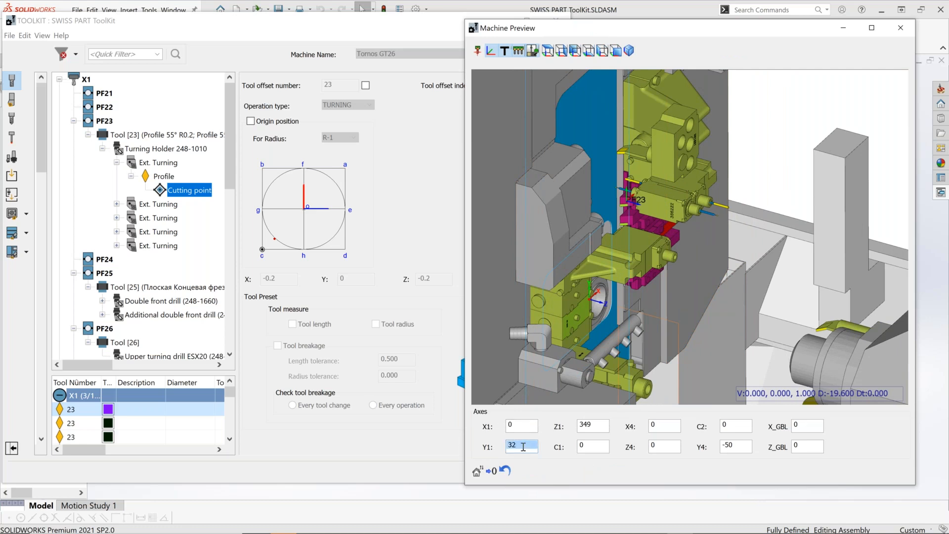
scroll(523, 446, "down", 10)
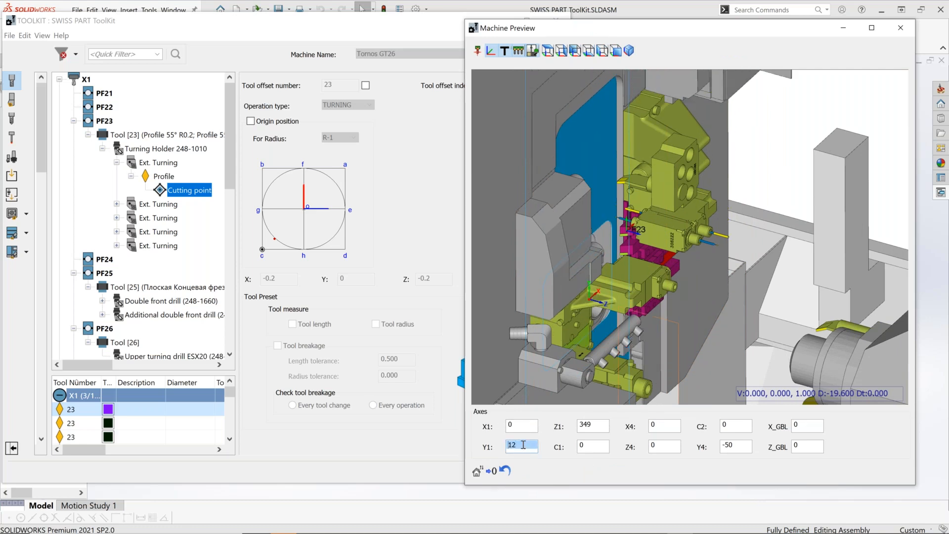
scroll(523, 446, "down", 16)
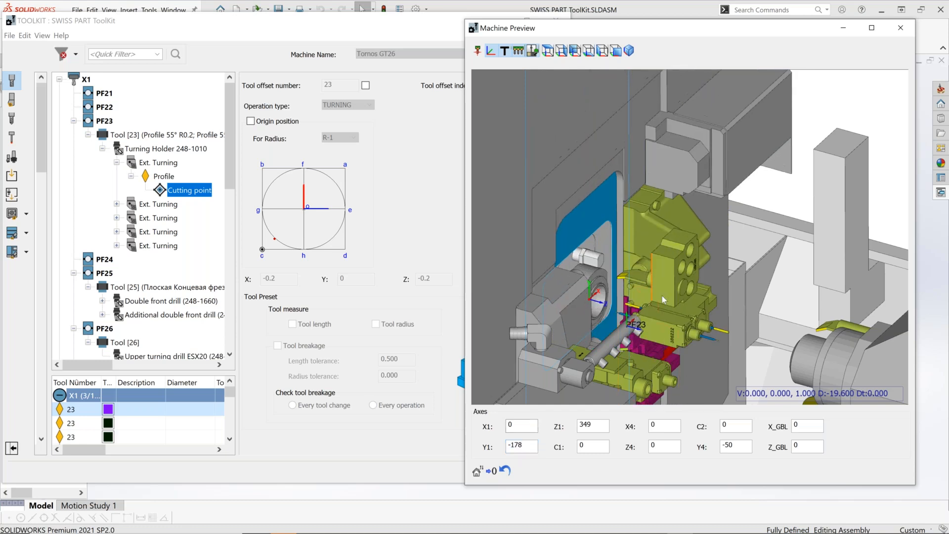
Examine the turning tools and double drill holders next to the spindle in the machine preview.
scroll(662, 306, "up", 6)
middle_click_drag(672, 312, 665, 265)
scroll(671, 242, "down", 8)
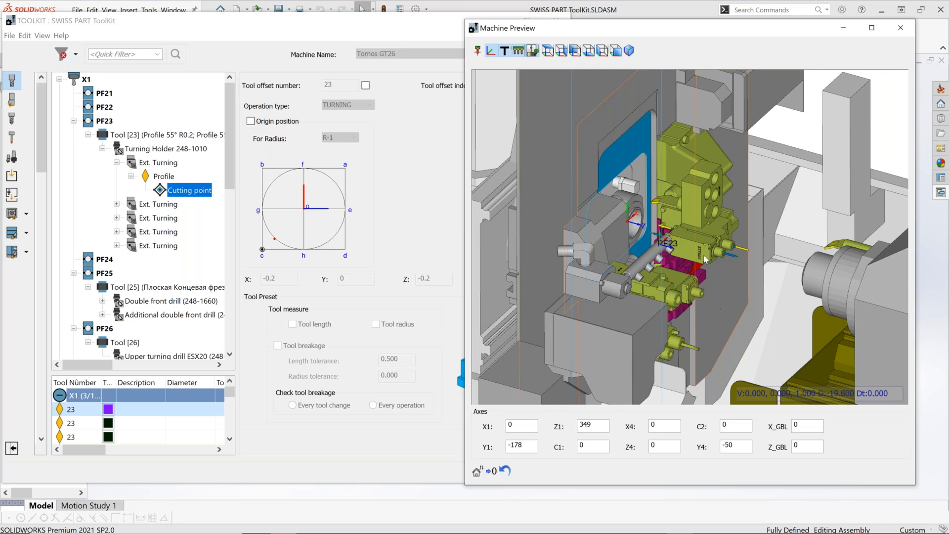
scroll(701, 256, "up", 3)
scroll(701, 255, "up", 1)
mouse_move(682, 265)
left_mouse_down()
mouse_move(652, 259)
mouse_move(660, 217)
mouse_move(684, 269)
left_mouse_up()
middle_click_drag(686, 274, 657, 228)
scroll(689, 269, "down", 3)
scroll(647, 213, "up", 3)
scroll(648, 216, "up", 1)
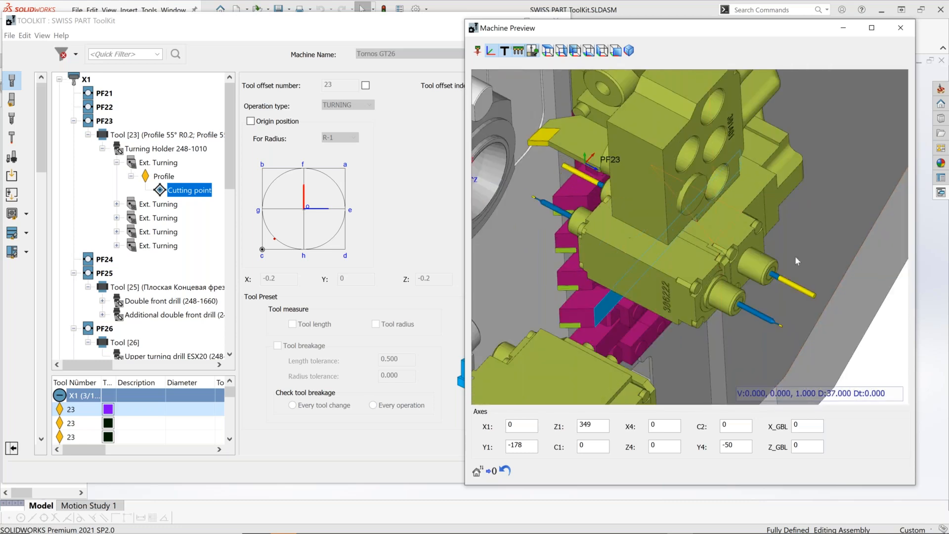
scroll(745, 226, "down", 2)
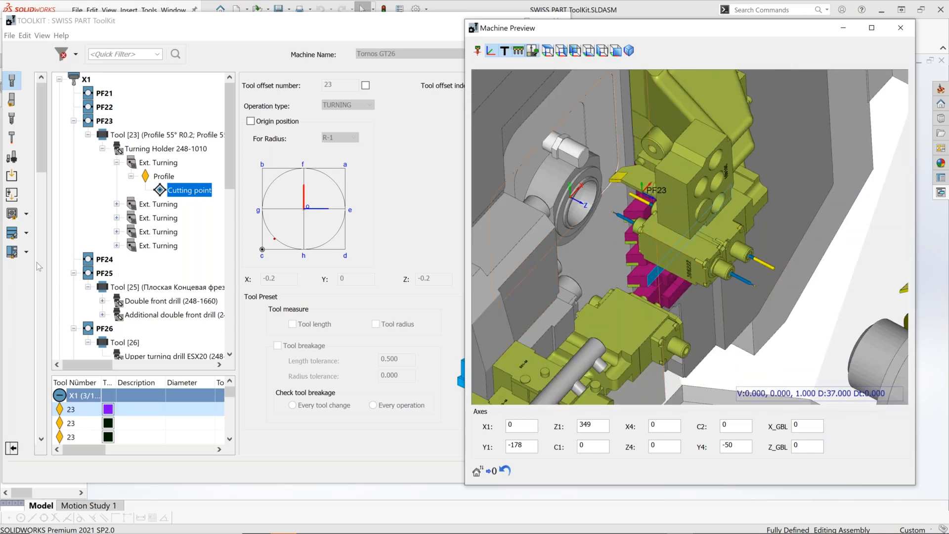
Collapse Turning Holder 248-1010 and select Tool [25] on station PF25, examining its holder block in the machine preview.
left_click(116, 163)
left_click(102, 149)
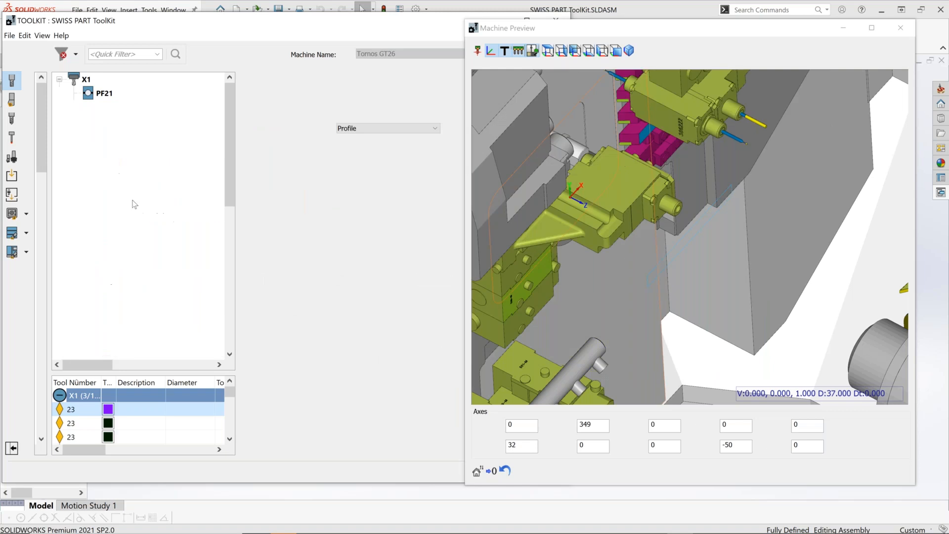
left_click(148, 190)
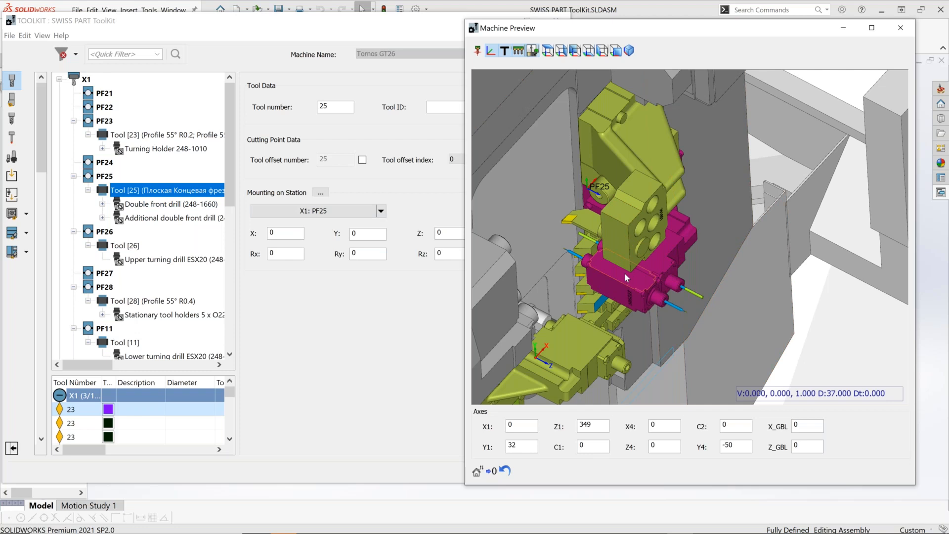
scroll(556, 274, "up", 3)
middle_click_drag(556, 270, 637, 259)
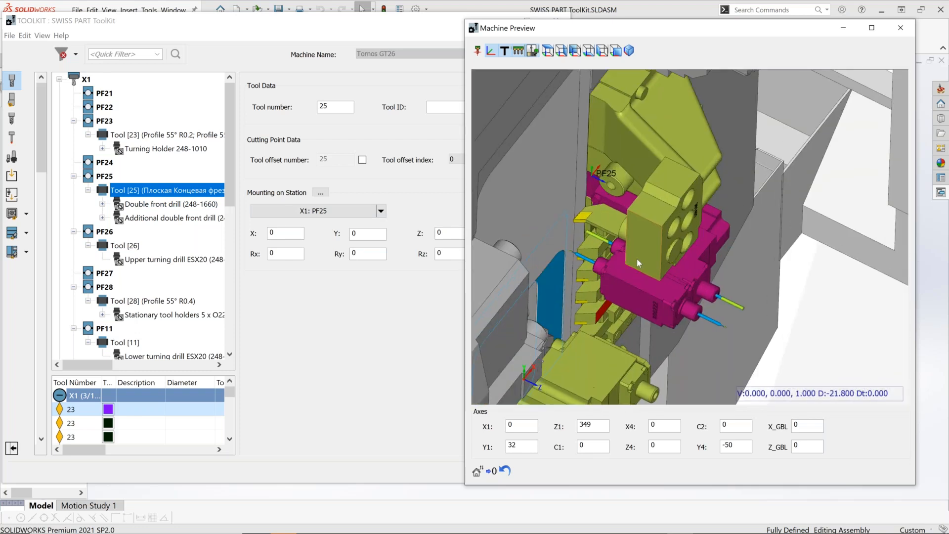
scroll(591, 277, "up", 2)
Expand both double front drill holders under Tool [25] and review the 3D model data of Double front drill (248-1660).
left_click(102, 204)
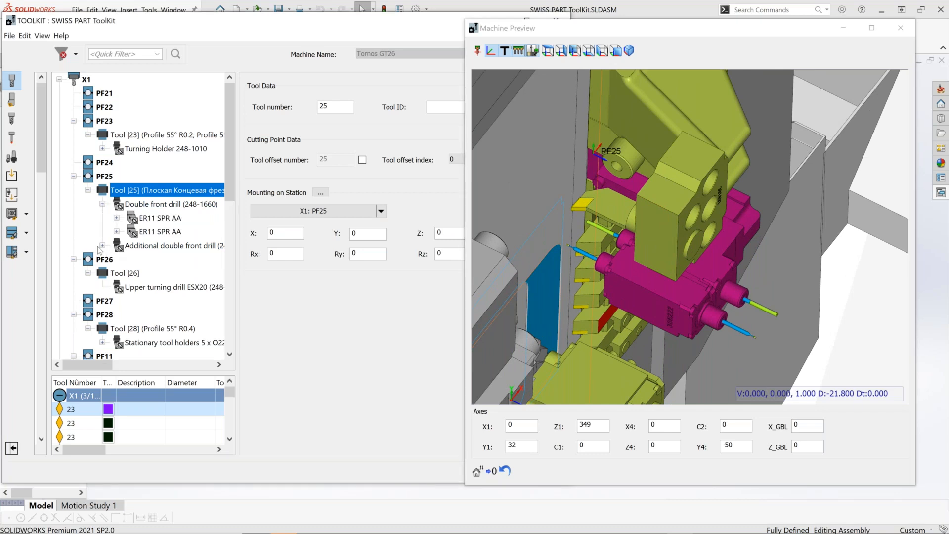
left_click(103, 246)
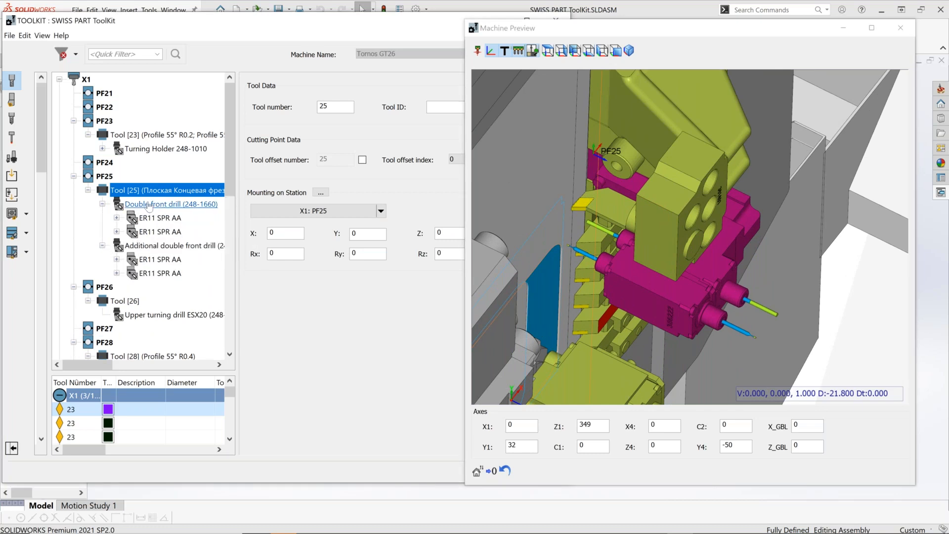
left_click(148, 204)
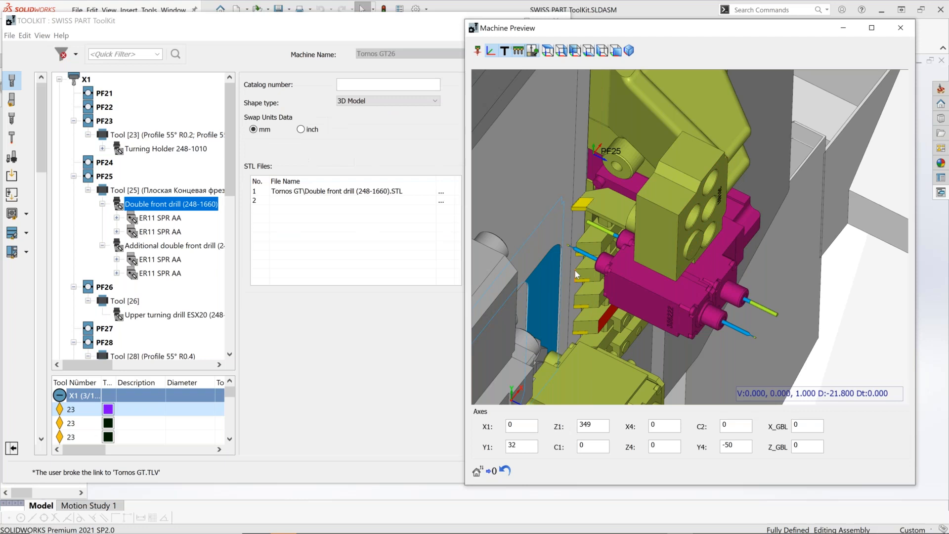
scroll(574, 271, "up", 2)
scroll(678, 256, "up", 2)
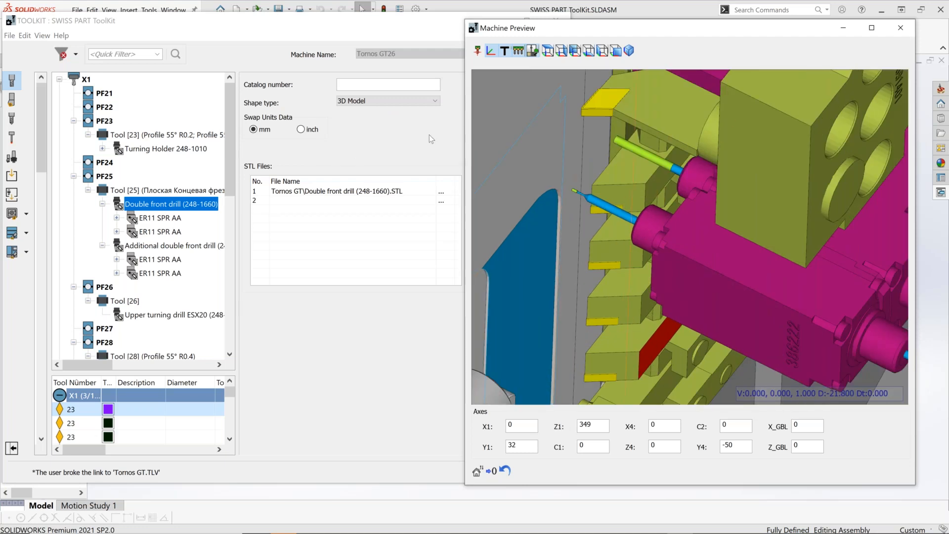
Narrow the Machine Preview window, examine the double front drill from the side, and show its mounting and joint data.
left_click_drag(469, 70, 571, 66)
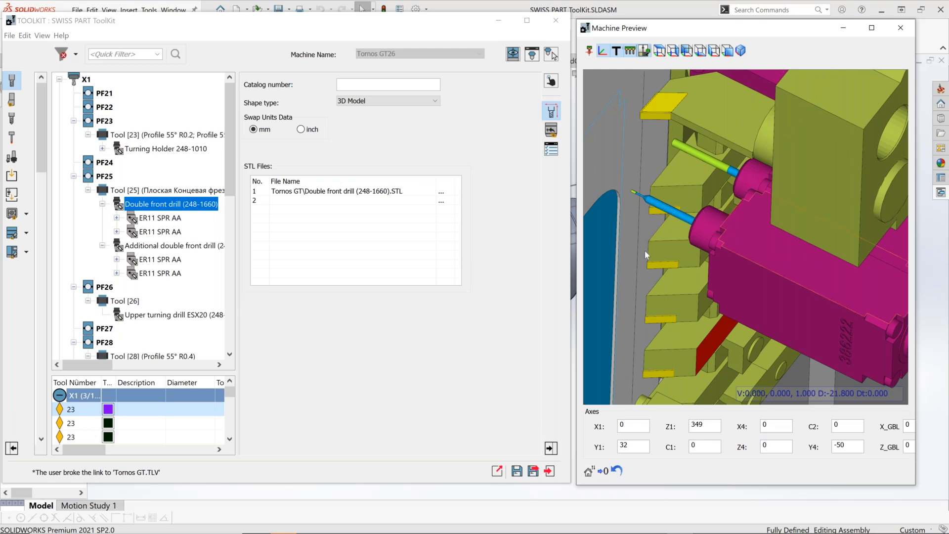
scroll(638, 222, "down", 4)
middle_click_drag(803, 243, 668, 241)
scroll(661, 244, "up", 4)
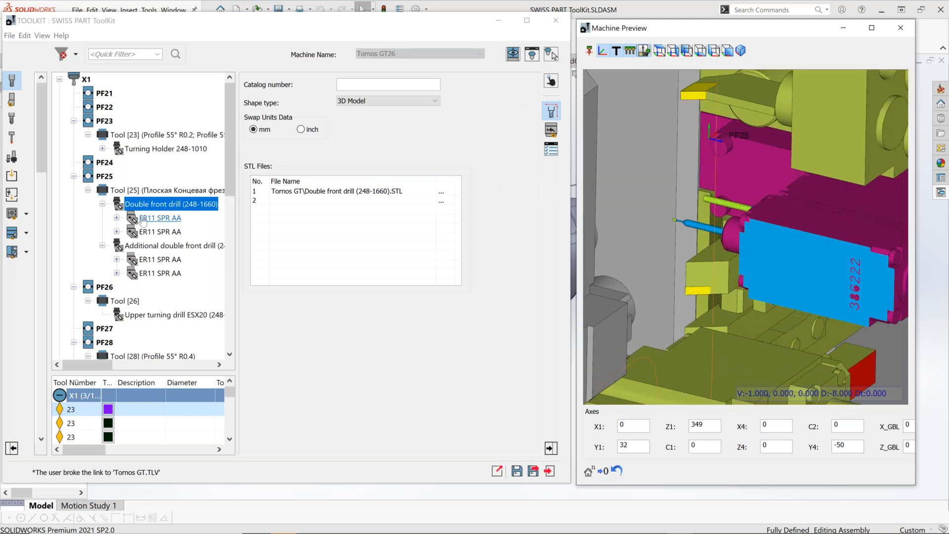
left_click(551, 80)
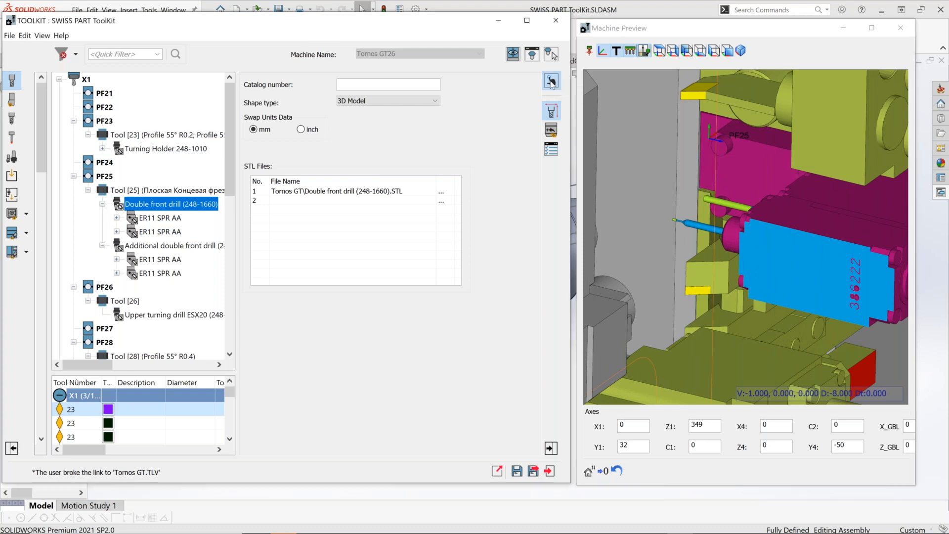
left_click(551, 129)
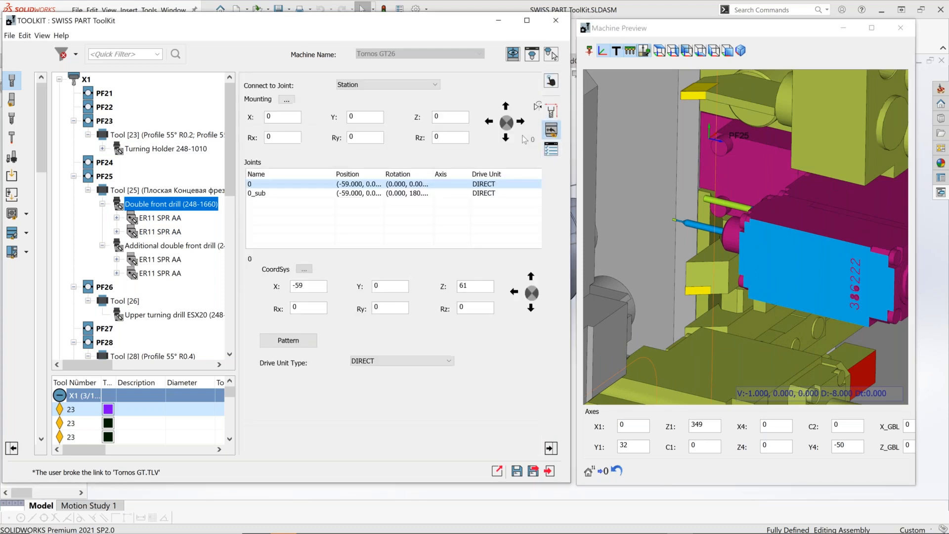
Set the Z coordinate of joint 0 on Double front drill (248-1660) to 58 and check the drill up close.
double_click(475, 286)
type("58")
key("Return")
middle_click_drag(736, 172, 754, 260)
scroll(743, 279, "up", 3)
scroll(657, 299, "up", 2)
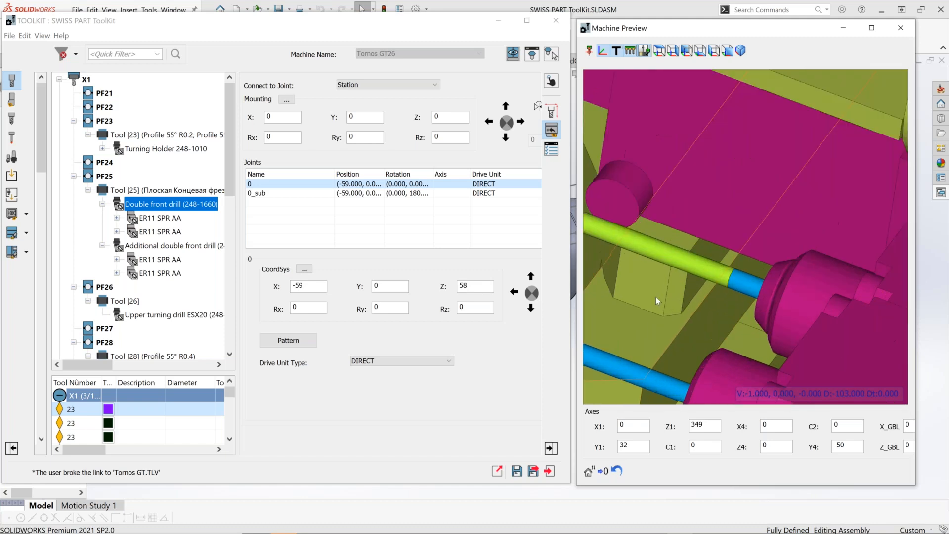
Set the Z coordinate of joint 0 on Double front drill (248-1660) to 53.
double_click(478, 288)
type("53")
key("Return")
left_click(772, 267)
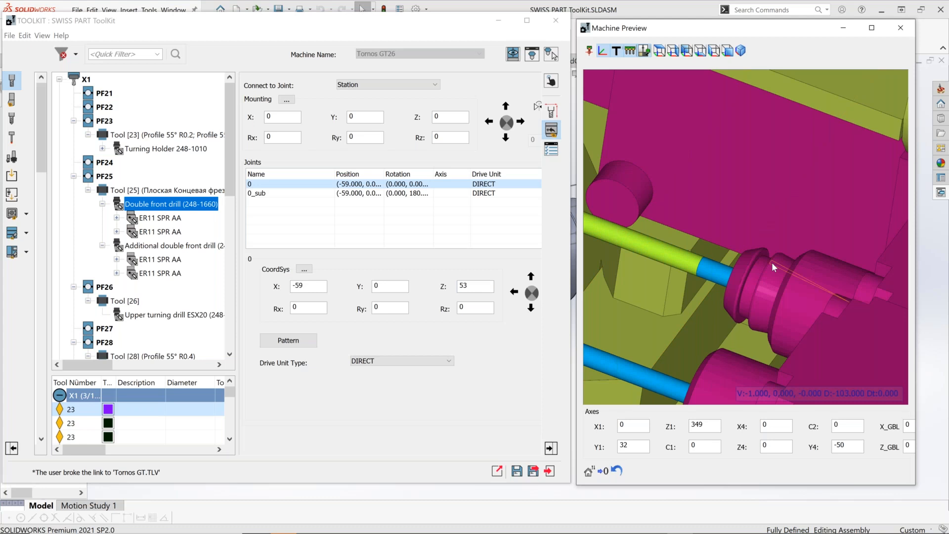
Raise the Z coordinate of joint 0 on Double front drill (248-1660) in single increments to 60.
left_click(487, 286)
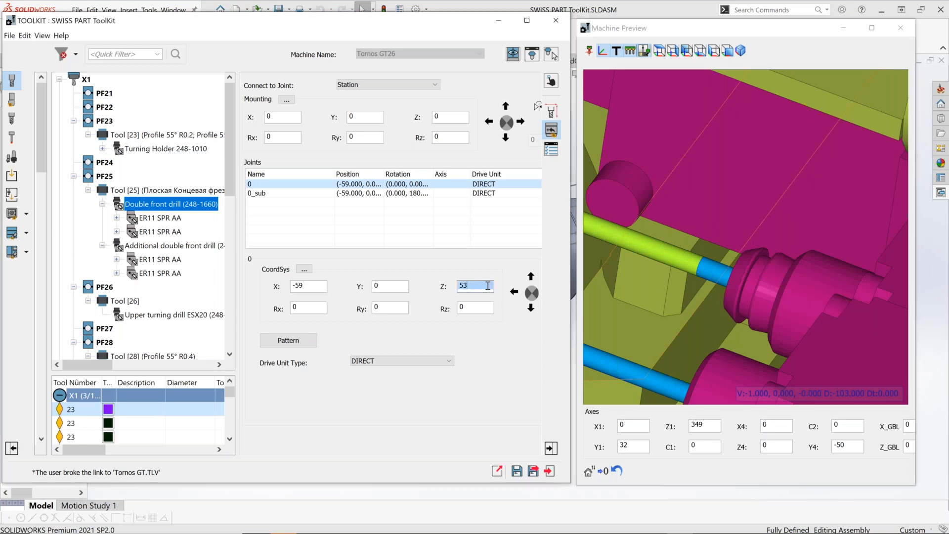
key("Up")
key("Up")
key("Up")
key("Up")
key("Up")
key("Up")
key("Up")
key("Up")
key("Up")
key("Up")
key("Up")
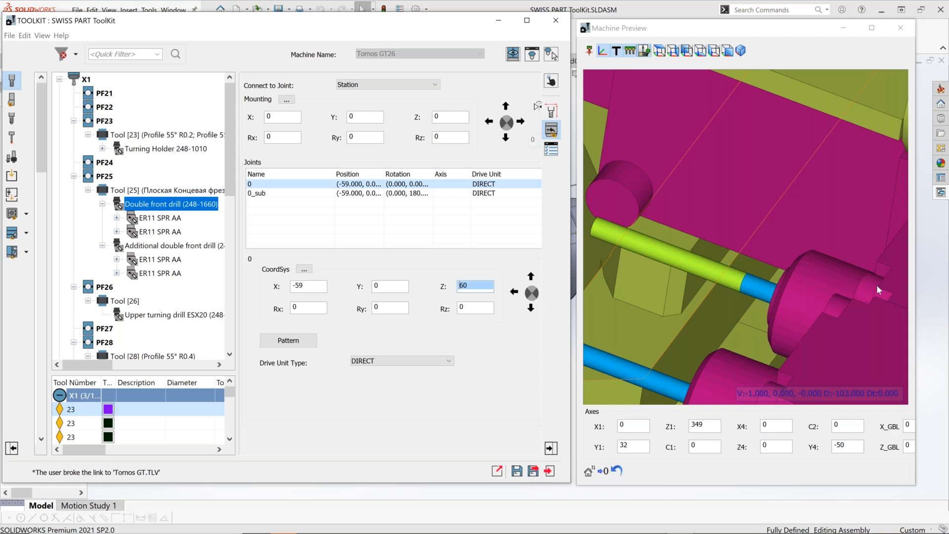
left_click(877, 290)
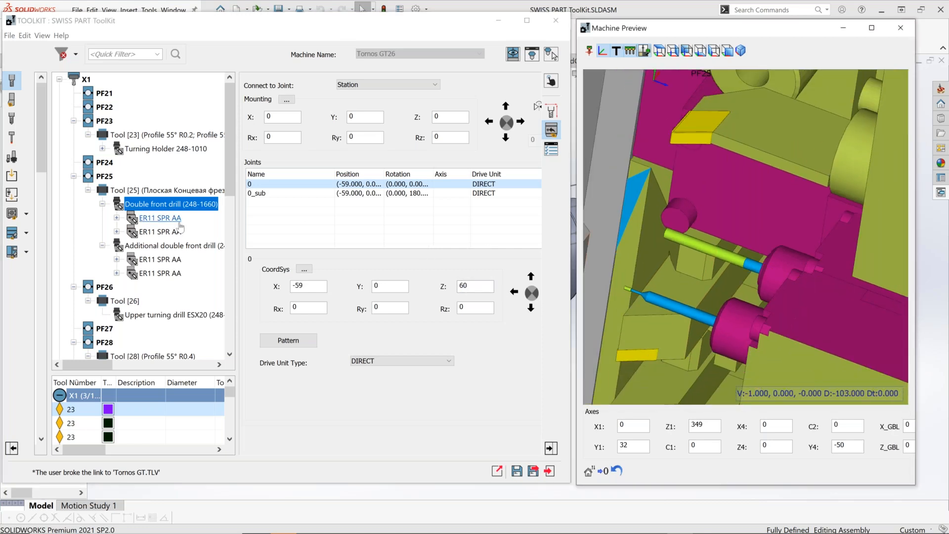
Show the mounting data of the END MILL in the first ER11 SPR AA collet and highlight its Z offset.
left_click(116, 218)
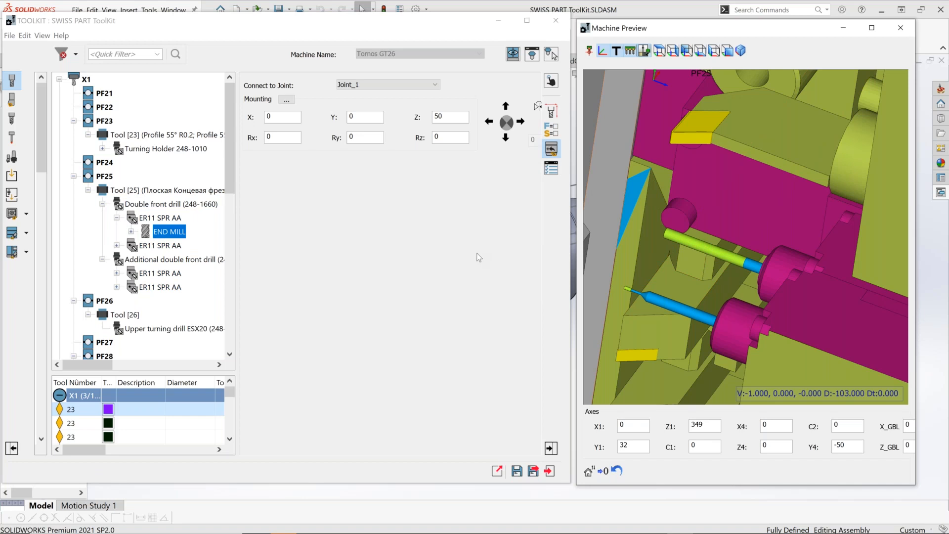
left_click(551, 81)
left_click(551, 81)
left_click_drag(447, 117, 433, 118)
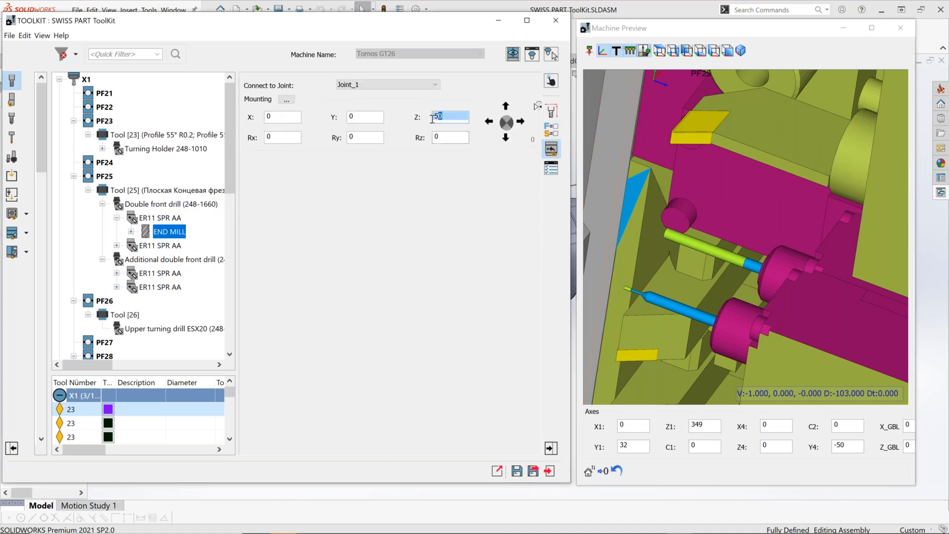
scroll(656, 126, "up", 2)
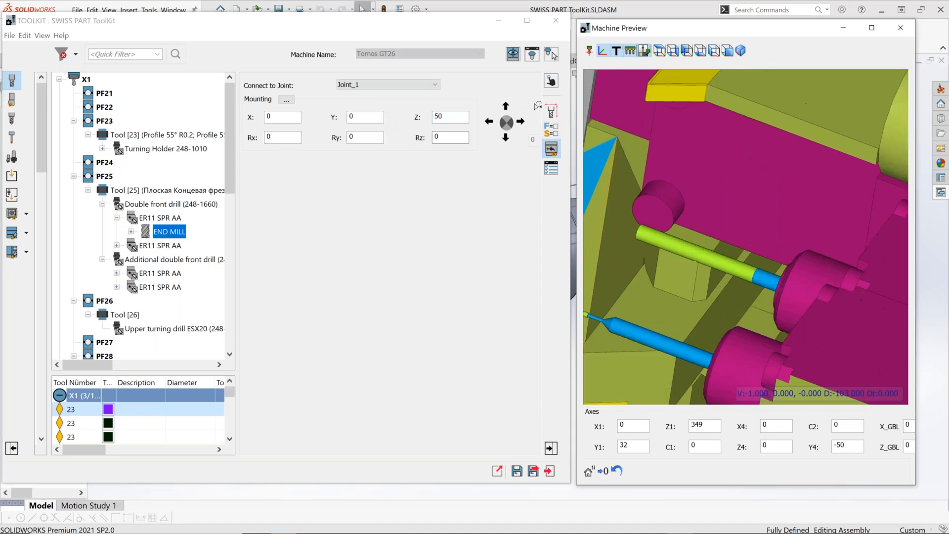
Set the mounting Z offset of the END MILL in the first ER11 SPR AA collet to 48.
double_click(454, 118)
type("48")
key("Return")
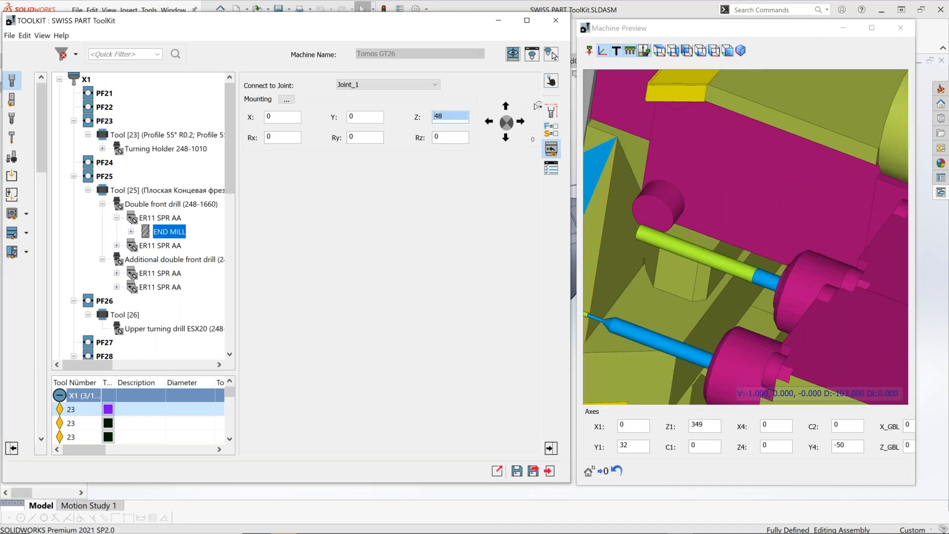
Set the END MILL's mounting Z offset to 18 and check the cutter in the preview.
type("18")
key("Return")
scroll(746, 276, "down", 5)
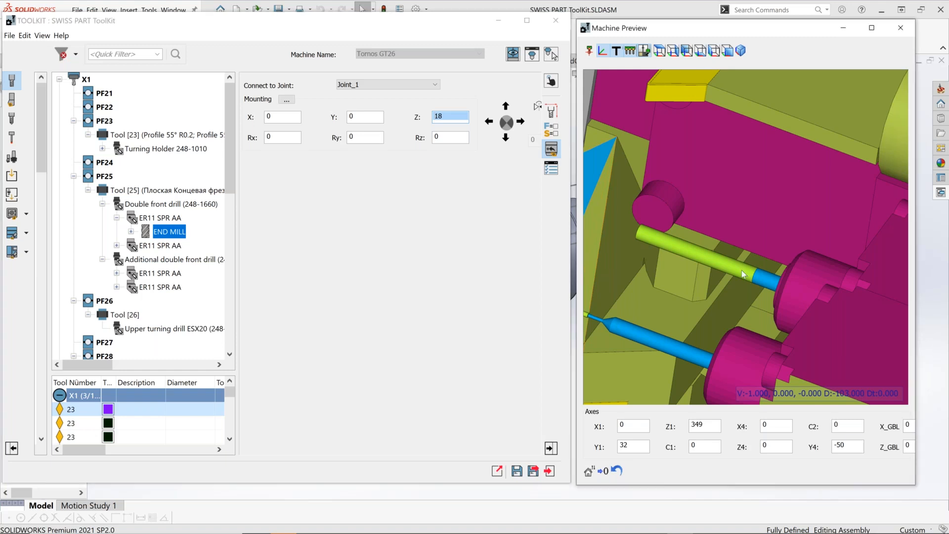
Show the joint data of the first ER11 SPR AA collet on PF25 and inspect the double drill holder from both sides.
left_click(168, 220)
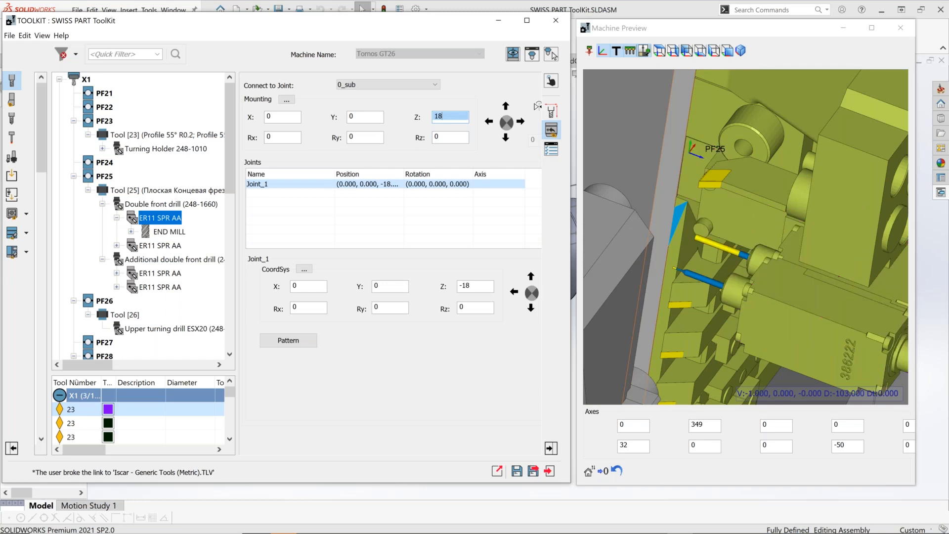
scroll(450, 117, "up", 4)
left_click(687, 239)
scroll(702, 229, "up", 4)
scroll(706, 230, "down", 5)
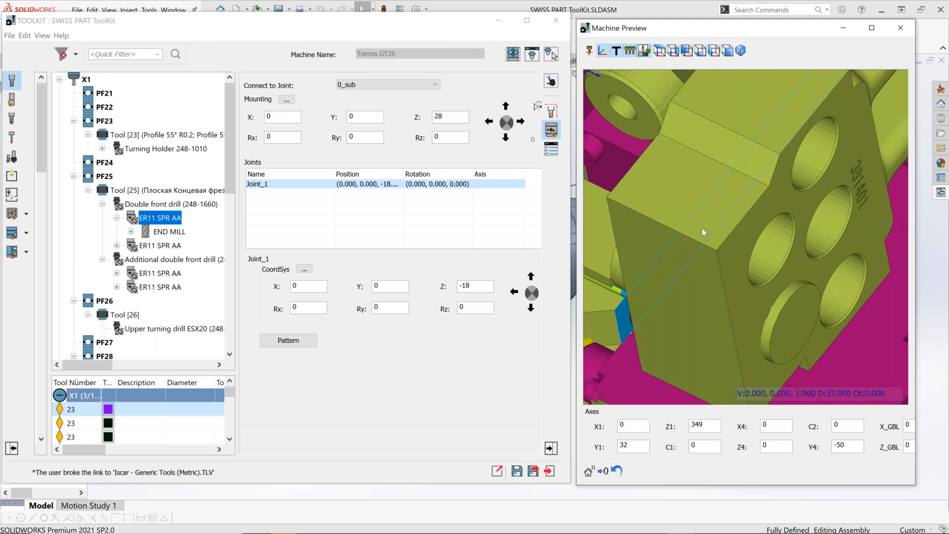
scroll(705, 242, "down", 2)
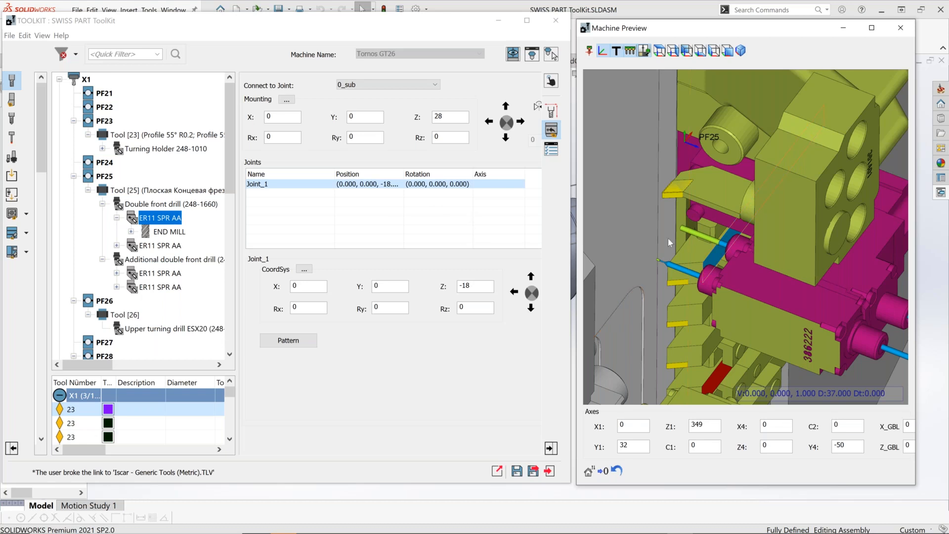
scroll(668, 238, "down", 4)
scroll(837, 302, "up", 3)
scroll(829, 289, "up", 1)
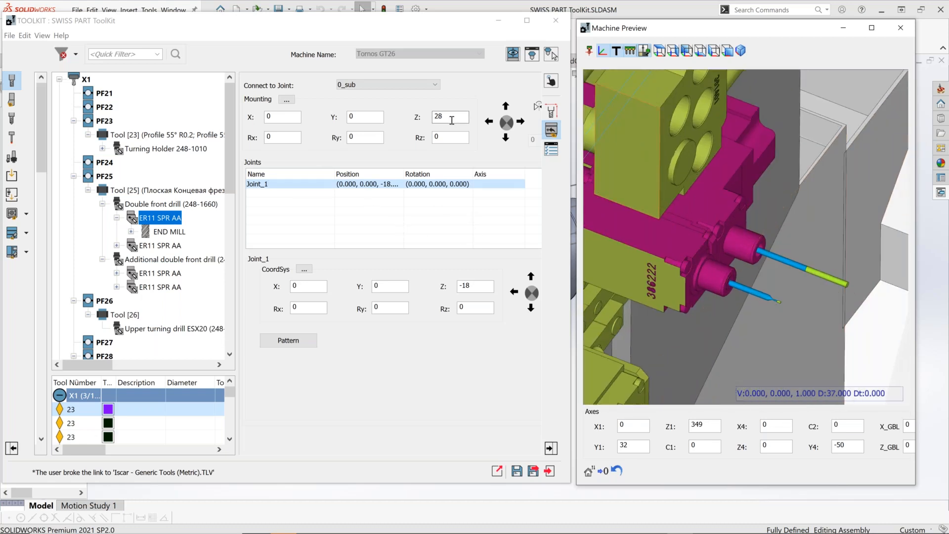
scroll(758, 304, "down", 2)
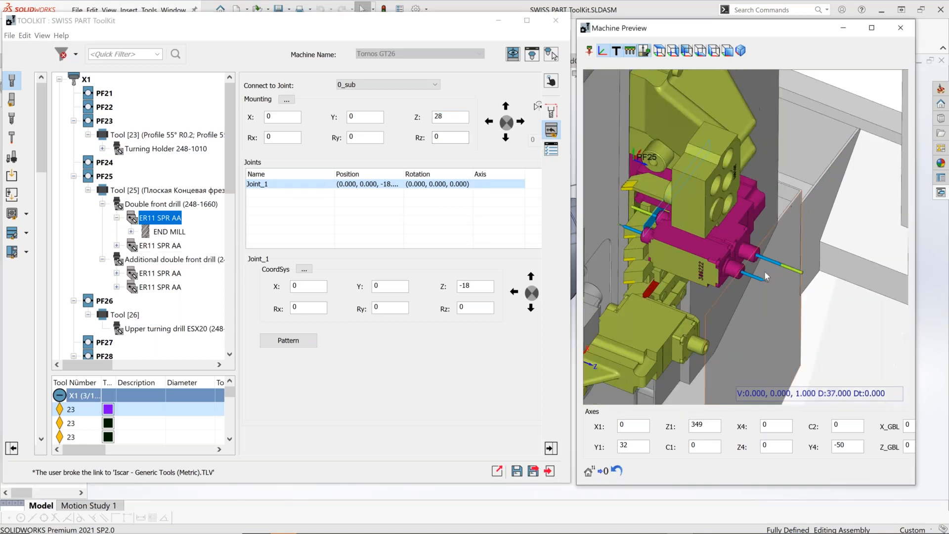
Examine the block of driven holders on the opposite side of the spindle in the machine preview.
scroll(763, 273, "down", 5)
scroll(713, 285, "up", 6)
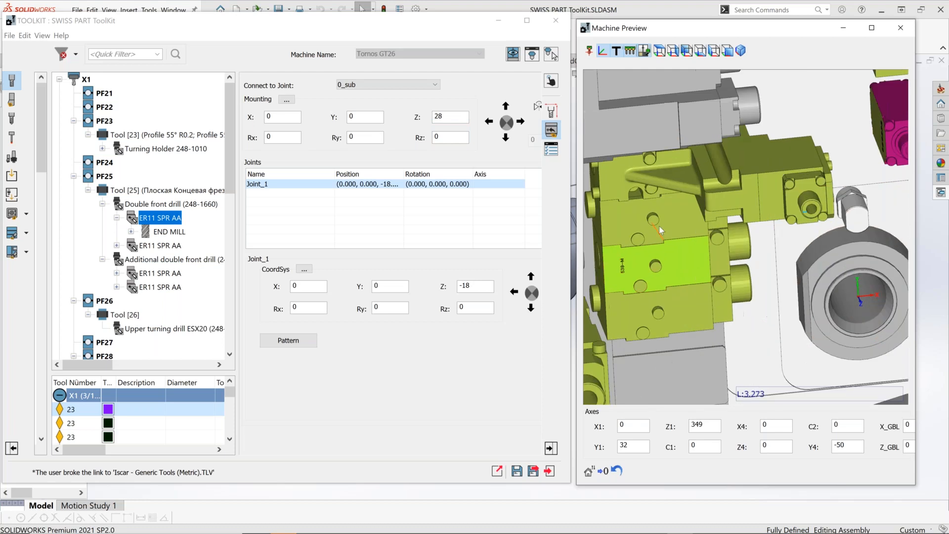
scroll(660, 230, "up", 2)
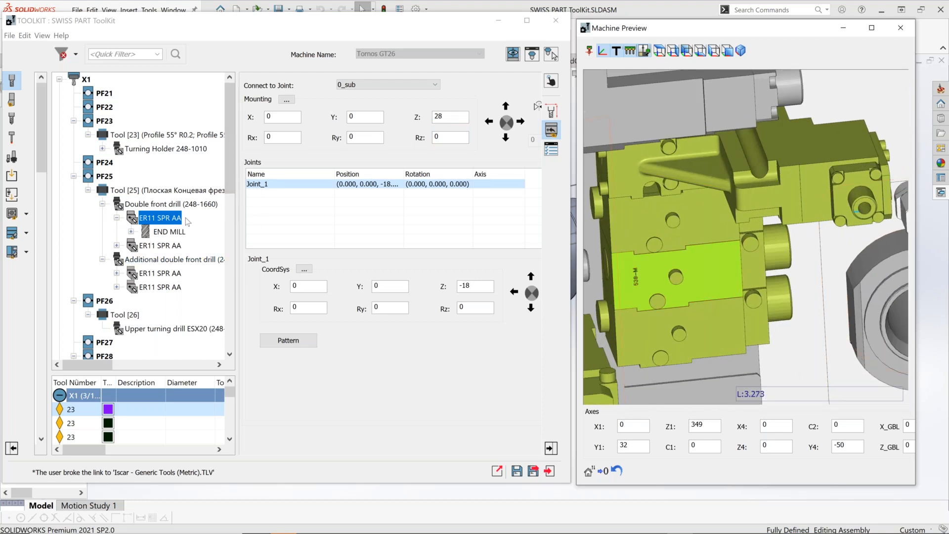
scroll(628, 221, "down", 3)
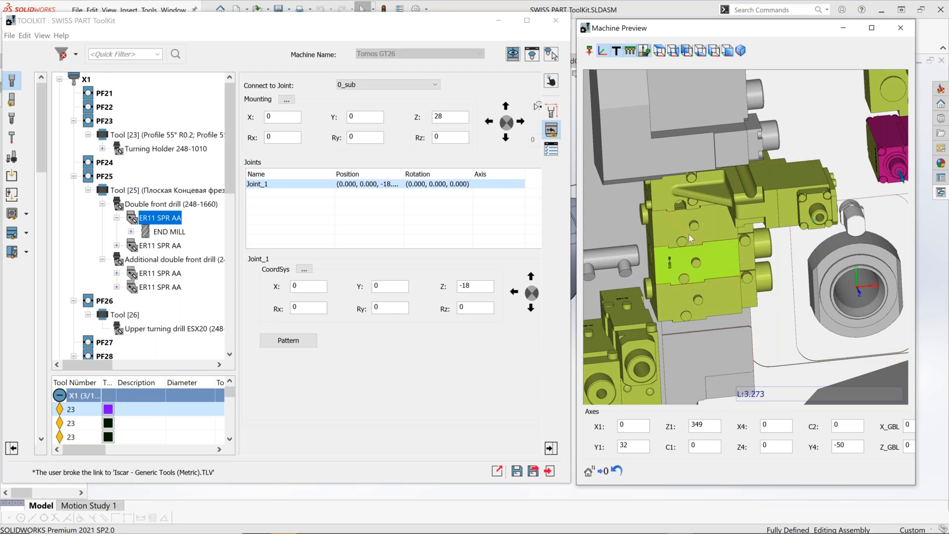
Collapse the components of Tool [25] on station PF25 and show its tool and mounting data.
left_click(102, 203)
left_click(88, 190)
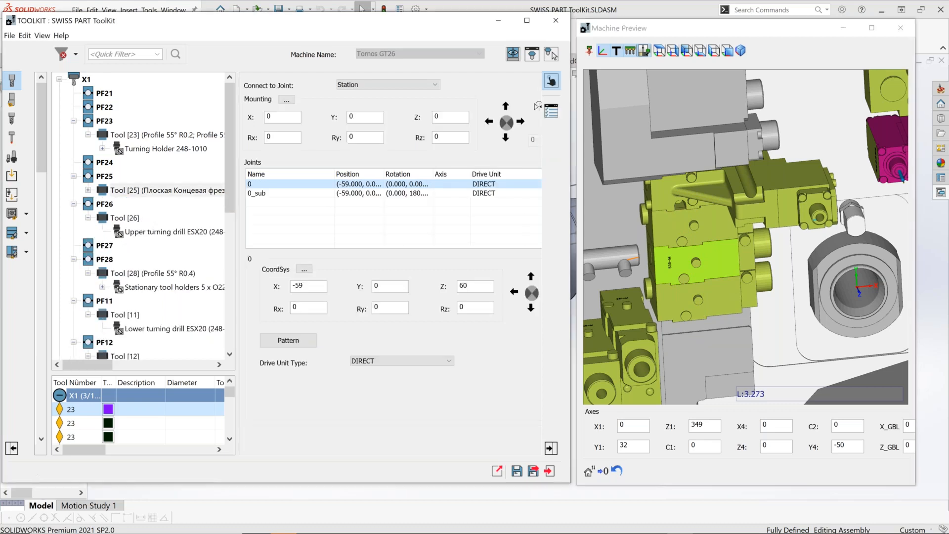
left_click(144, 189)
left_click(616, 274)
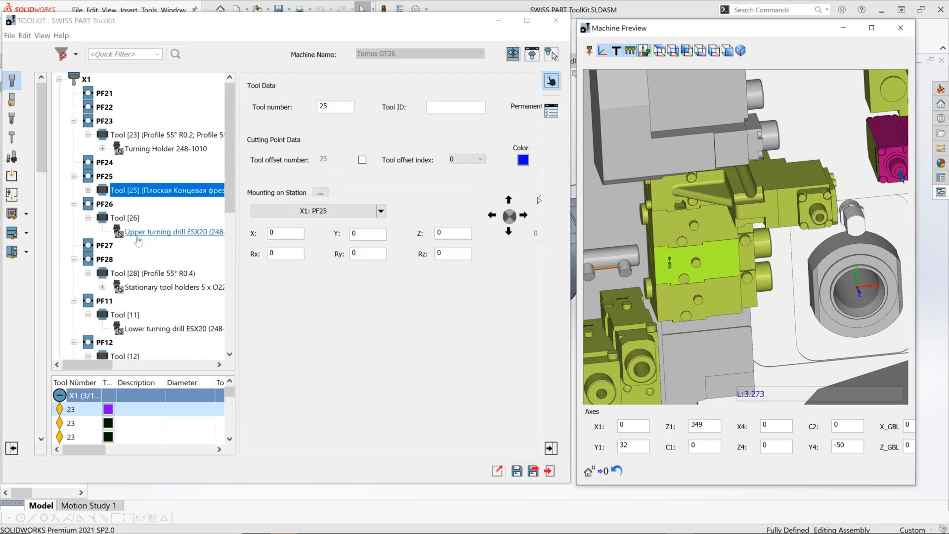
Swap Tool [14] on station PF14 with the tool on station PF12 of X1.
scroll(137, 241, "down", 3)
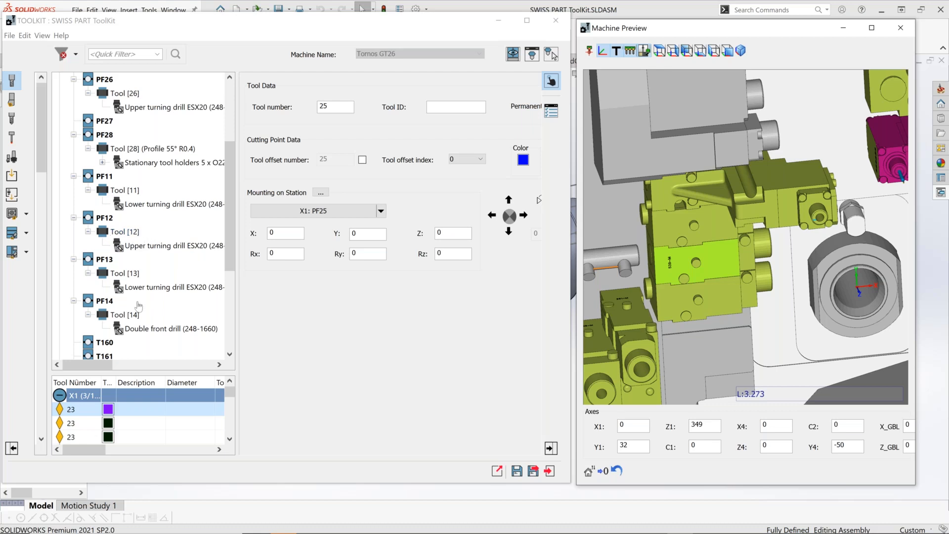
left_click(110, 306)
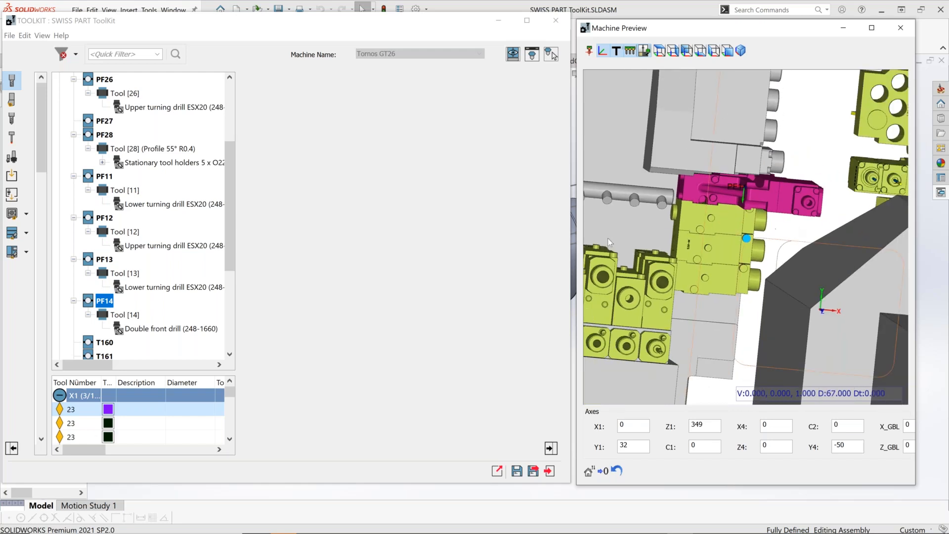
left_click(123, 315)
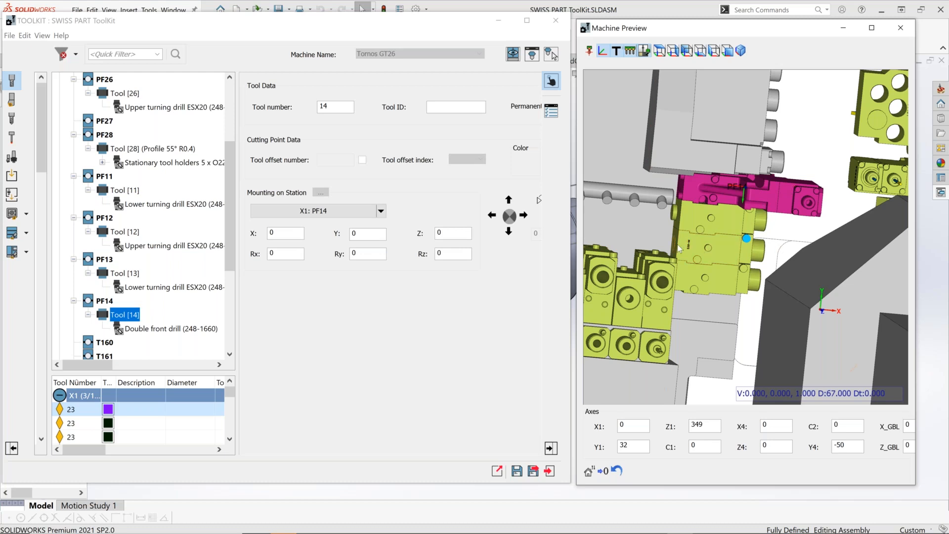
right_click(123, 318)
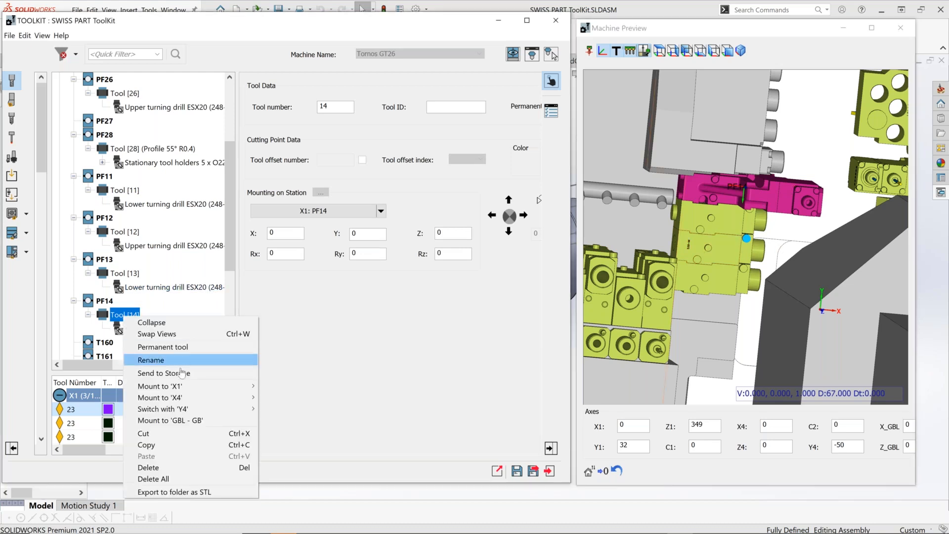
mouse_move(186, 389)
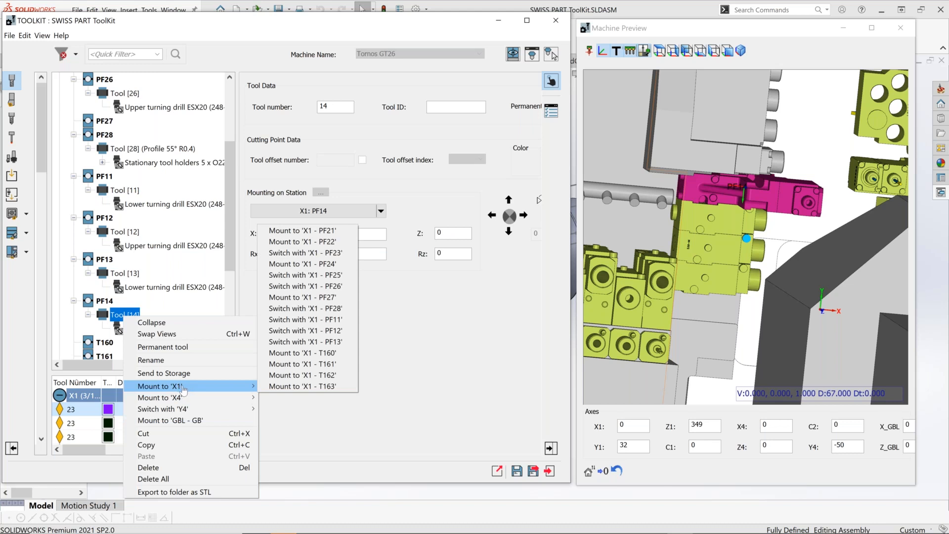
left_click(336, 331)
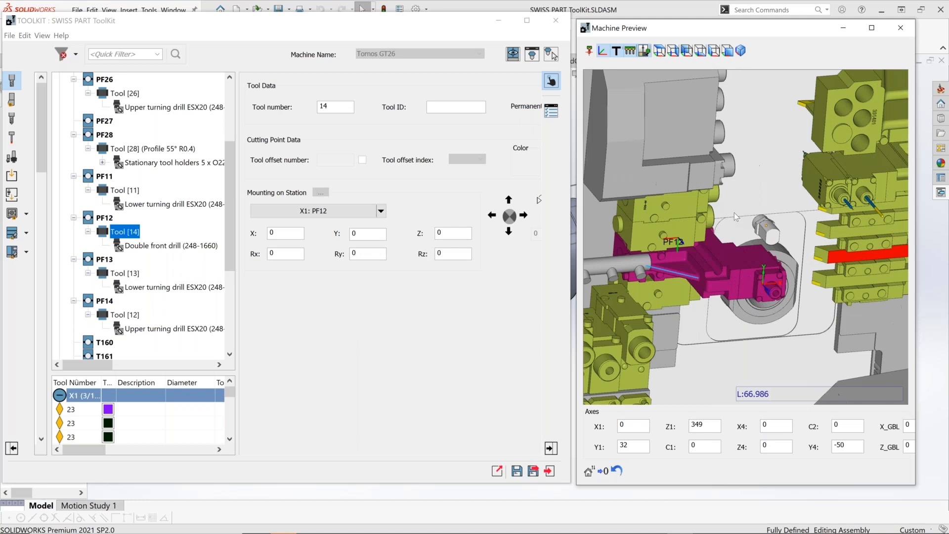
Examine the double front drill at station PF12 and the surrounding holders in the machine preview.
mouse_move(738, 257)
left_mouse_down()
mouse_move(735, 265)
mouse_move(734, 239)
left_mouse_up()
middle_click_drag(734, 239, 741, 255)
scroll(740, 255, "down", 5)
mouse_move(733, 293)
middle_mouse_down()
mouse_move(737, 286)
mouse_move(741, 295)
middle_mouse_up()
scroll(740, 294, "up", 2)
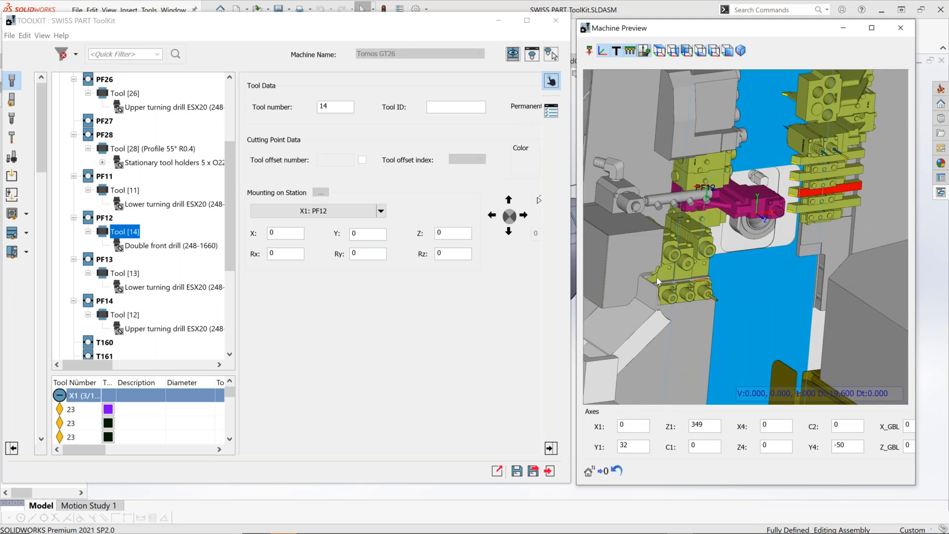
scroll(656, 278, "down", 4)
middle_click_drag(843, 236, 809, 241)
scroll(808, 241, "up", 2)
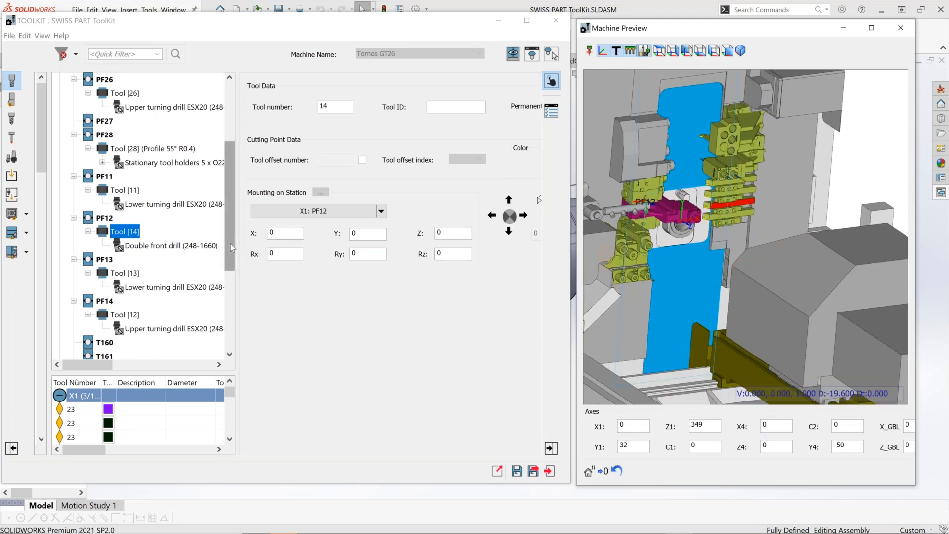
Highlight the upper turning drill on station PF14 and the lower turning drill on station PF13.
left_click_drag(230, 243, 230, 281)
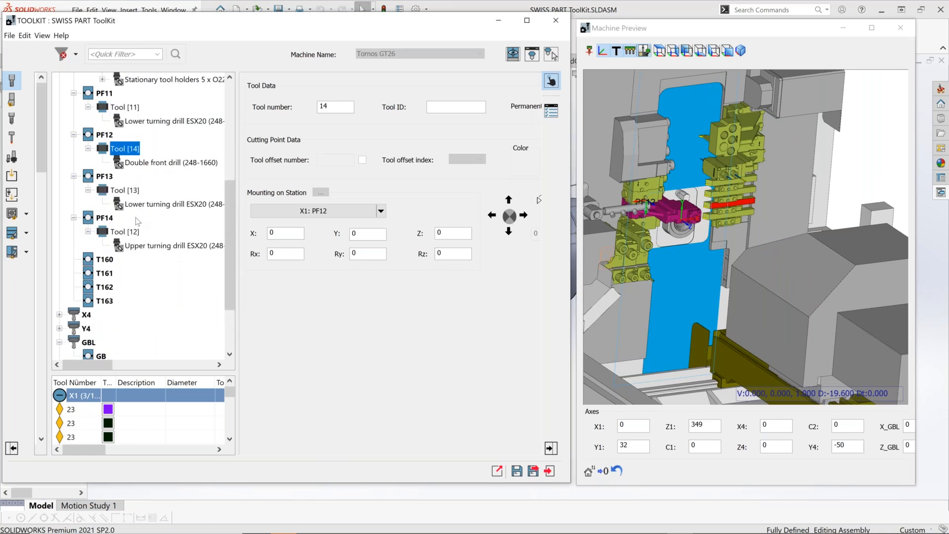
left_click(133, 246)
left_click(159, 207)
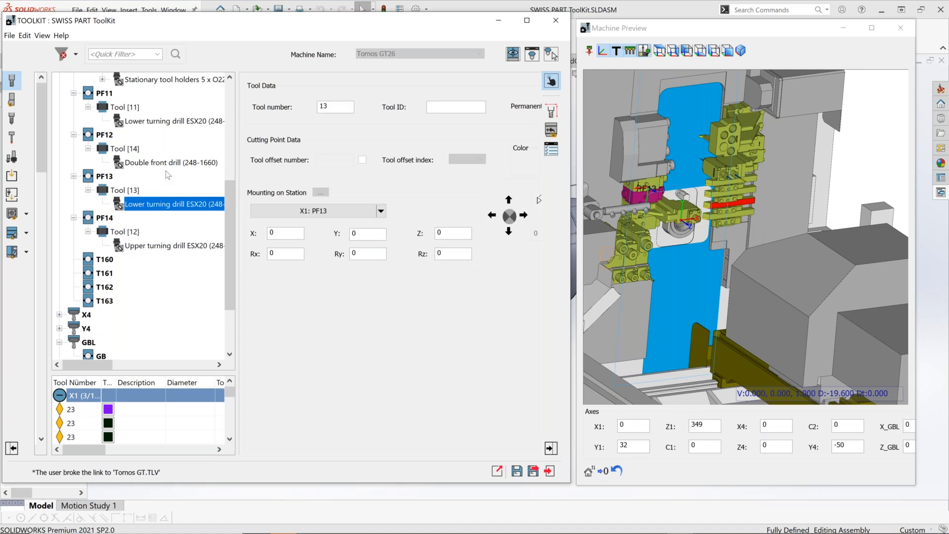
Expand the X4 stations and show the data of the Int. Turning holder of Tool [610].
scroll(143, 222, "down", 2)
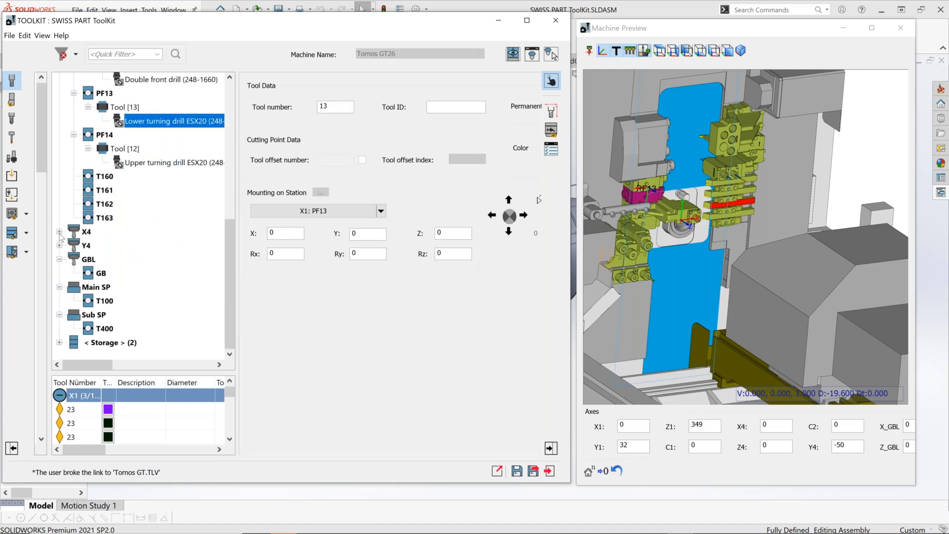
left_click(60, 232)
left_click(144, 274)
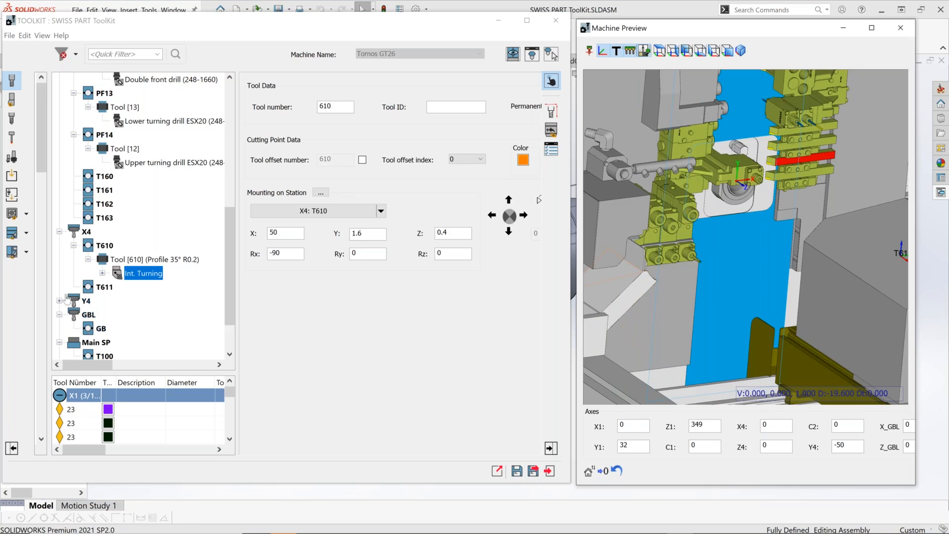
Expand the Y4 stations and highlight the stationary ESX16 tool holders on PF53, PF52 and PF51 one after another.
scroll(111, 257, "down", 2)
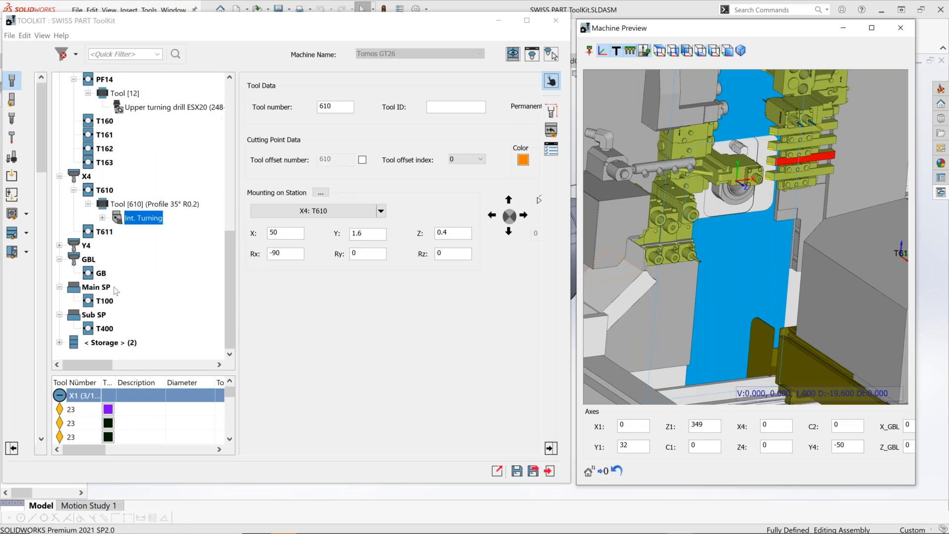
scroll(123, 288, "up", 4)
scroll(104, 299, "down", 3)
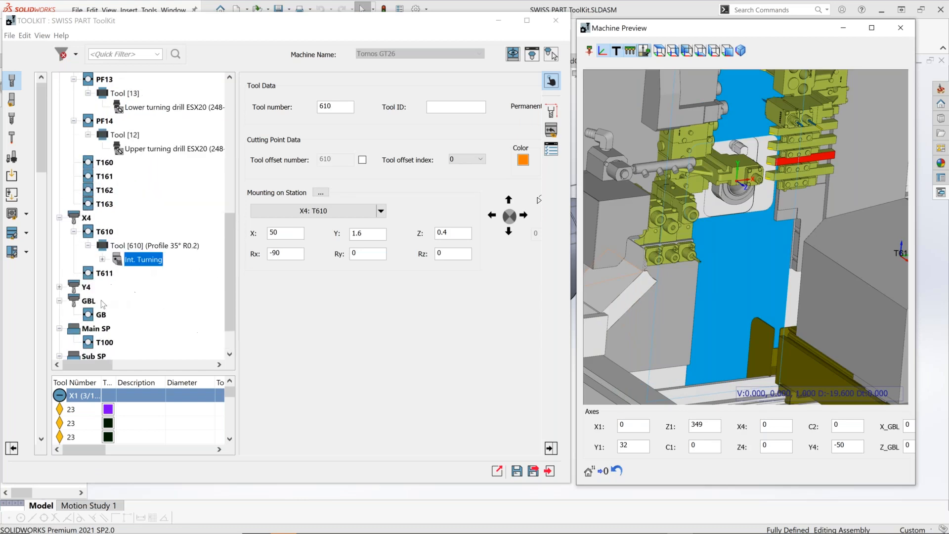
left_click(60, 287)
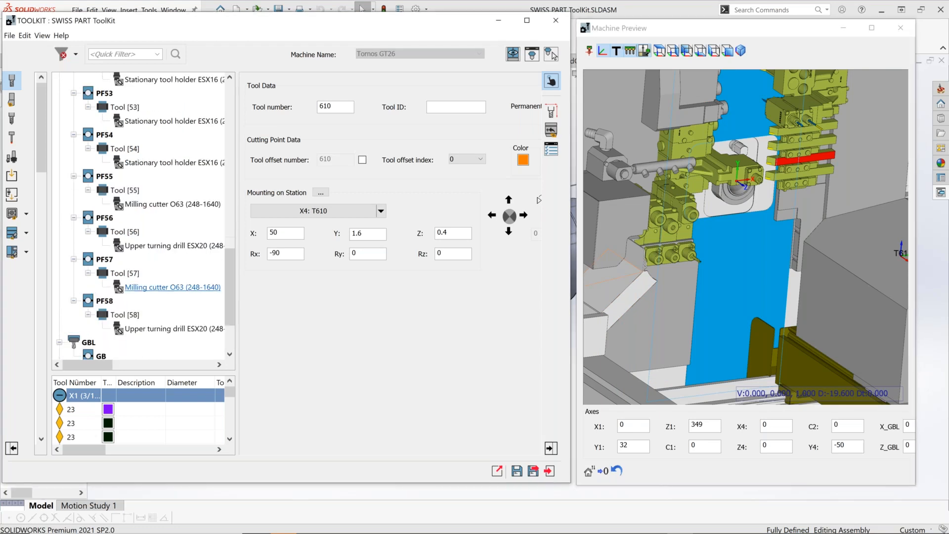
scroll(167, 241, "down", 2)
scroll(158, 227, "up", 3)
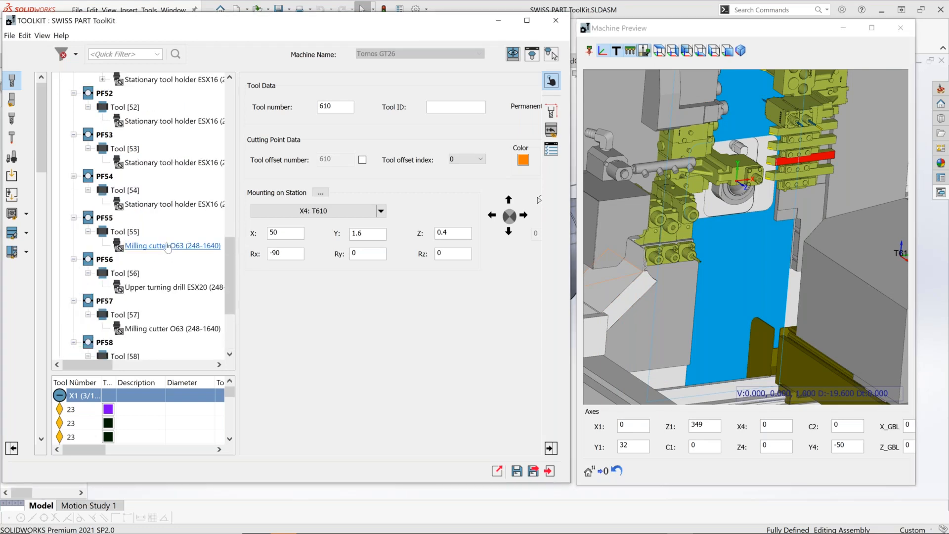
left_click(163, 162)
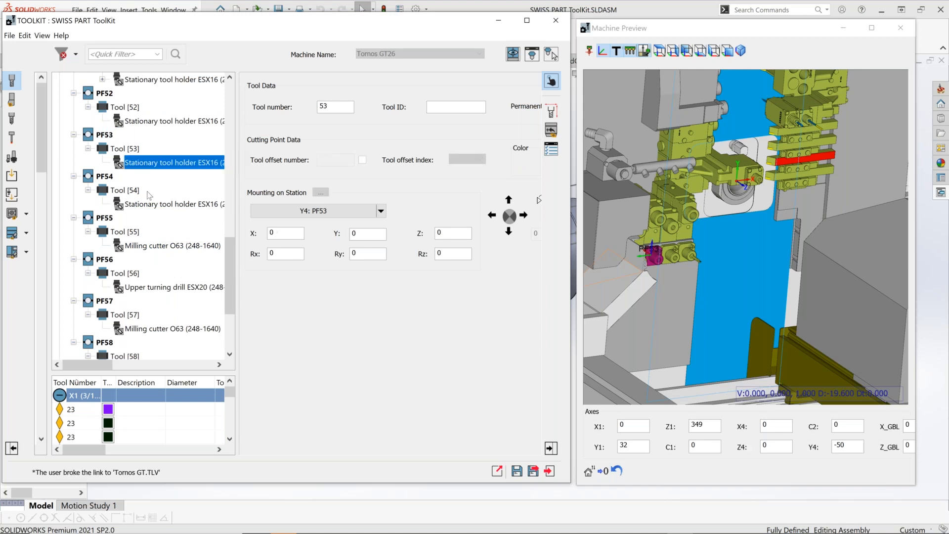
scroll(162, 170, "up", 1)
left_click(162, 170)
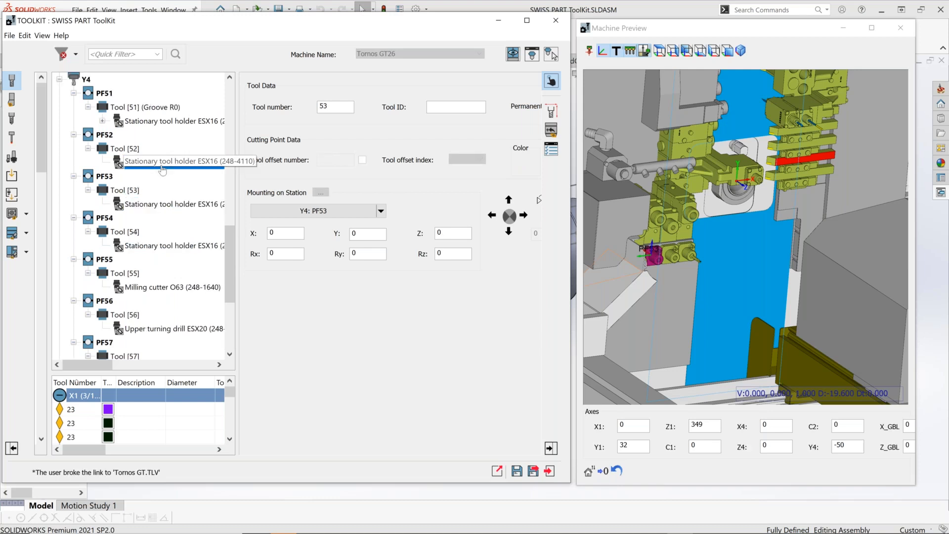
left_click(163, 123)
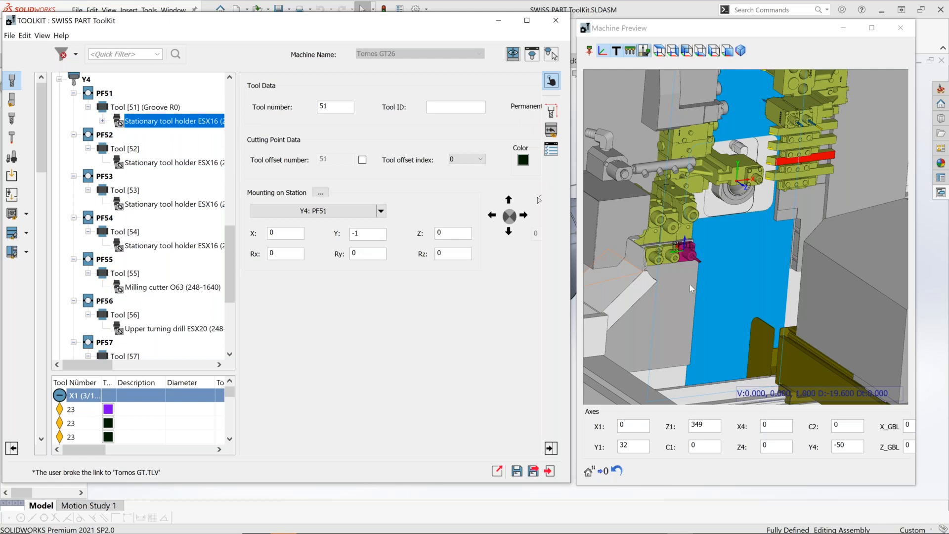
Expand the ESX16 holder of Tool [51], show the ER11 SPR AA collet's shape data, and inspect the Int. Grooving tool up close.
scroll(689, 284, "up", 6)
scroll(776, 232, "up", 2)
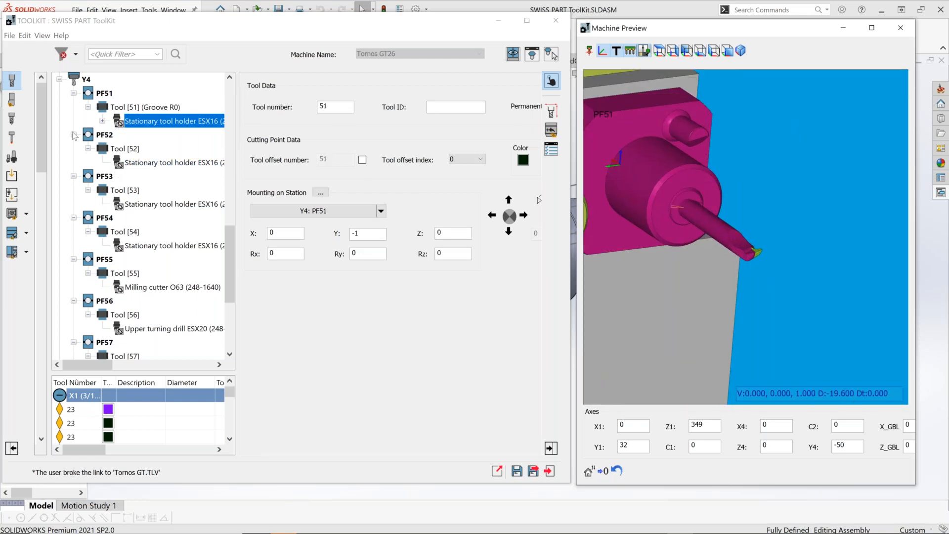
left_click(102, 121)
left_click(116, 135)
left_click(131, 135)
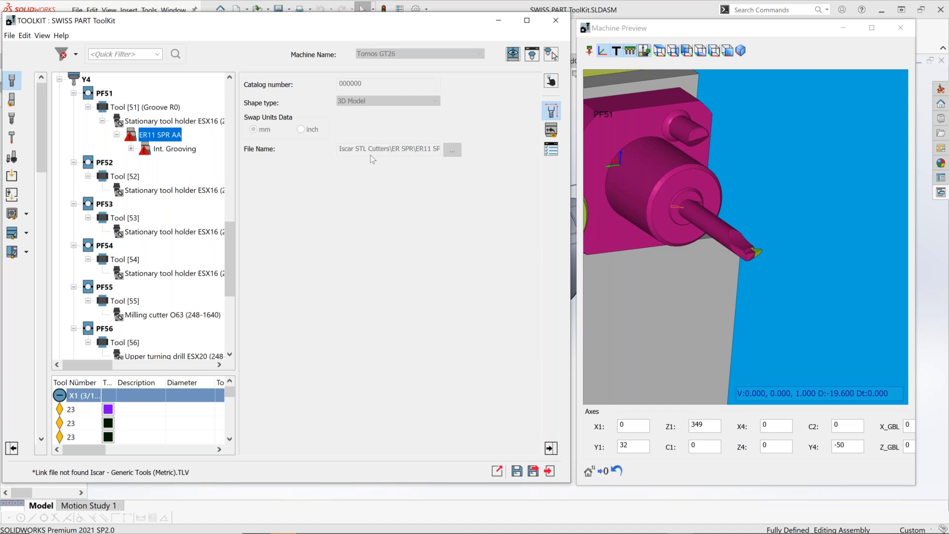
middle_click_drag(686, 240, 707, 226)
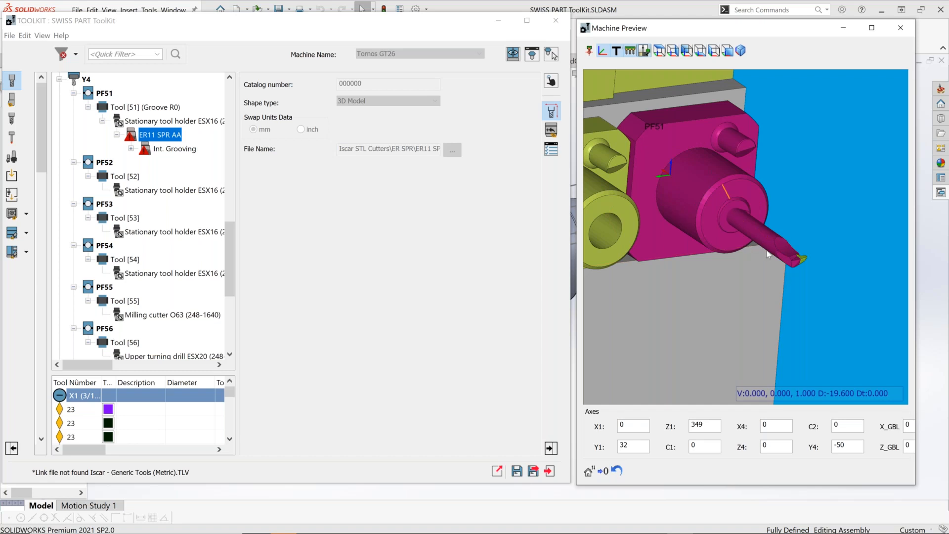
scroll(828, 266, "up", 2)
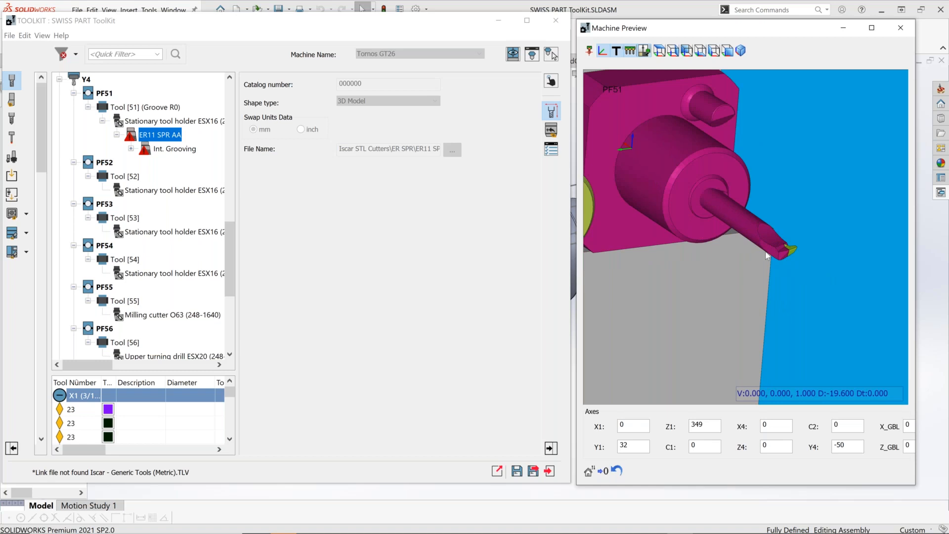
Expand the Int. Grooving tool of Tool [51] down to its Groove cutting point and show the cutting point's origin position data.
left_click(131, 149)
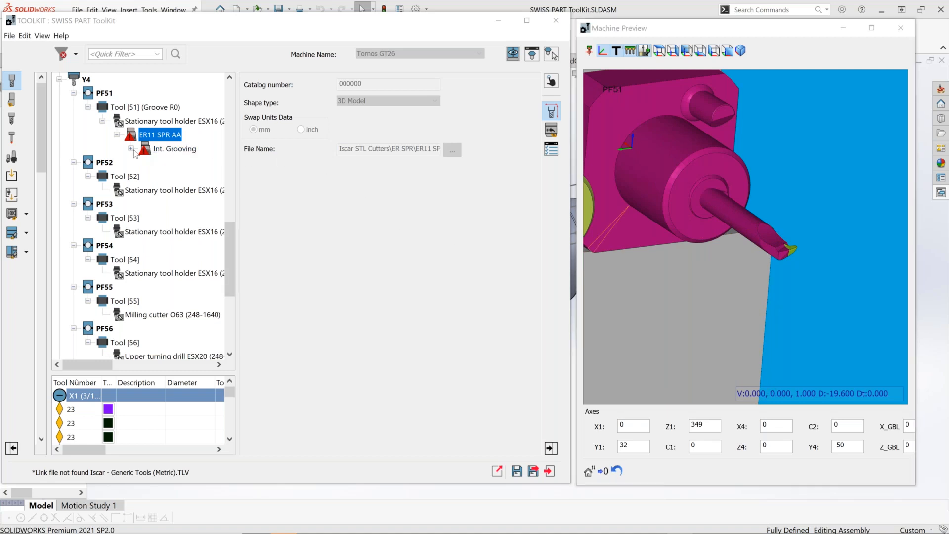
left_click(174, 163)
left_click(145, 162)
left_click(192, 176)
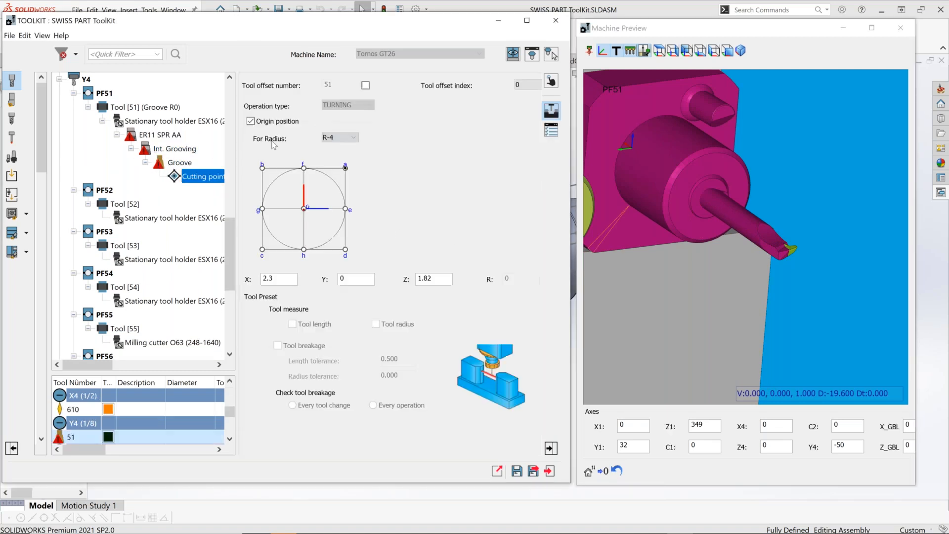
left_click(844, 218)
scroll(713, 254, "down", 6)
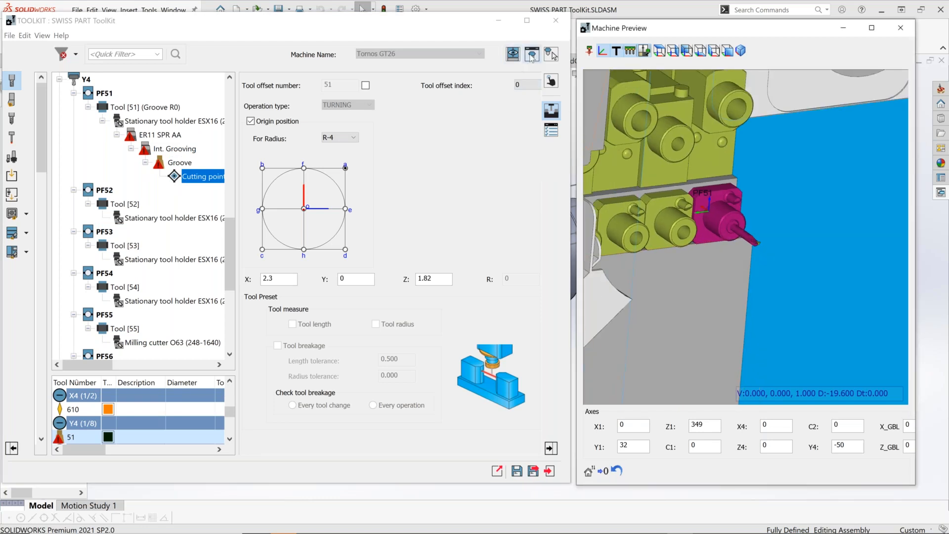
Show the data of Tool [23] on station PF23 and inspect its five-tool turning holder from front and back in the Tool Viewer.
left_click_drag(232, 236, 230, 96)
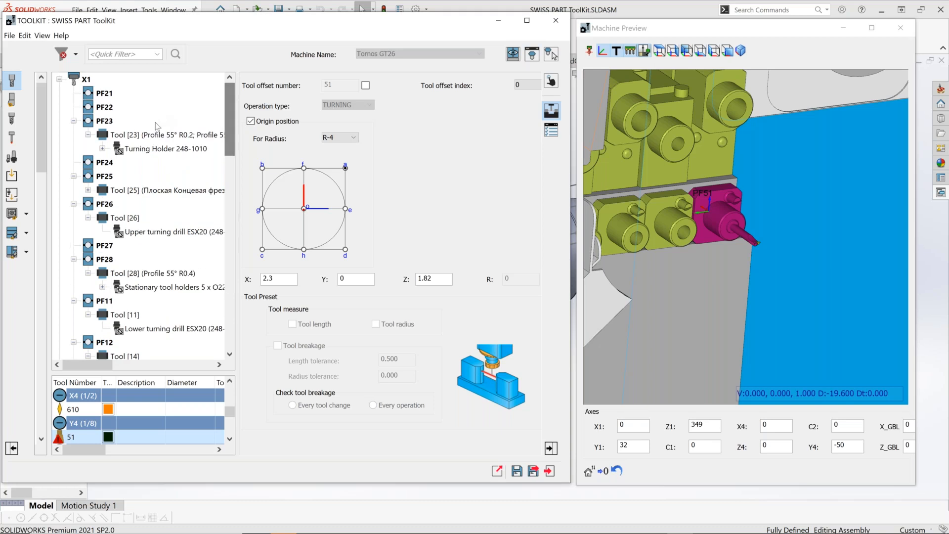
left_click(140, 136)
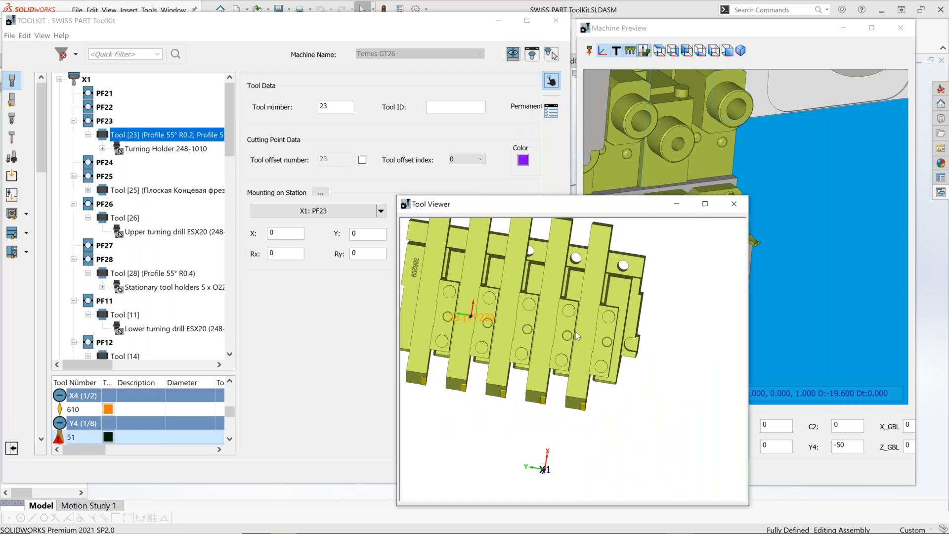
right_click(648, 292)
left_click(682, 298)
middle_click_drag(658, 353, 605, 351)
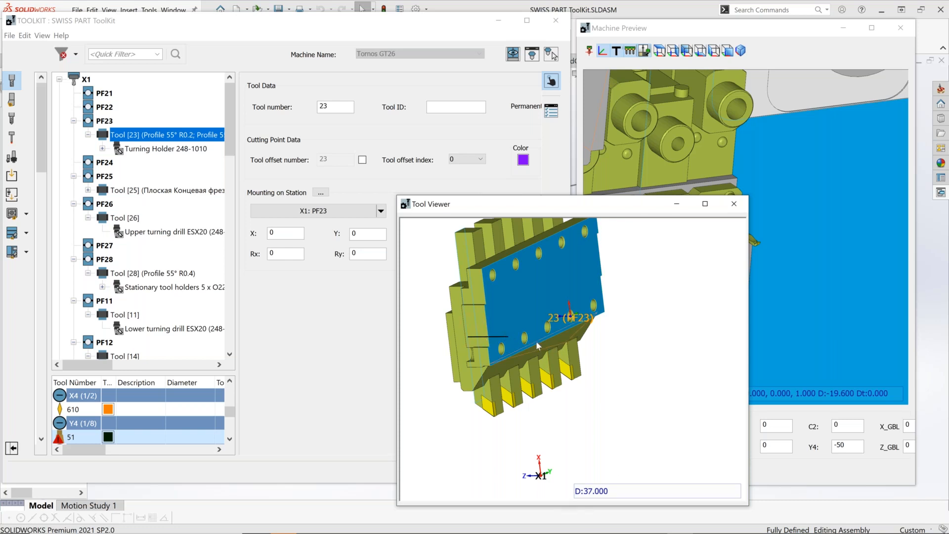
middle_click_drag(532, 342, 612, 353)
scroll(490, 363, "down", 1)
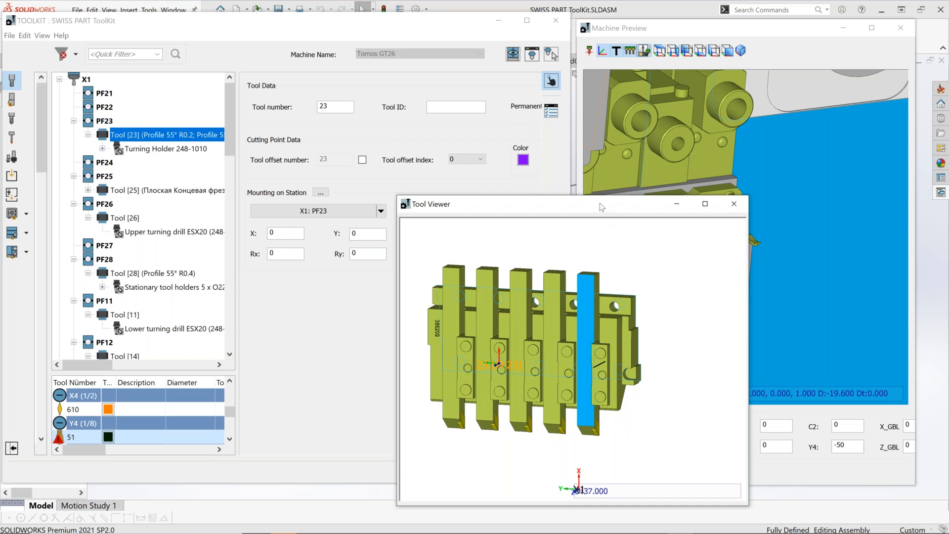
left_click_drag(601, 207, 442, 141)
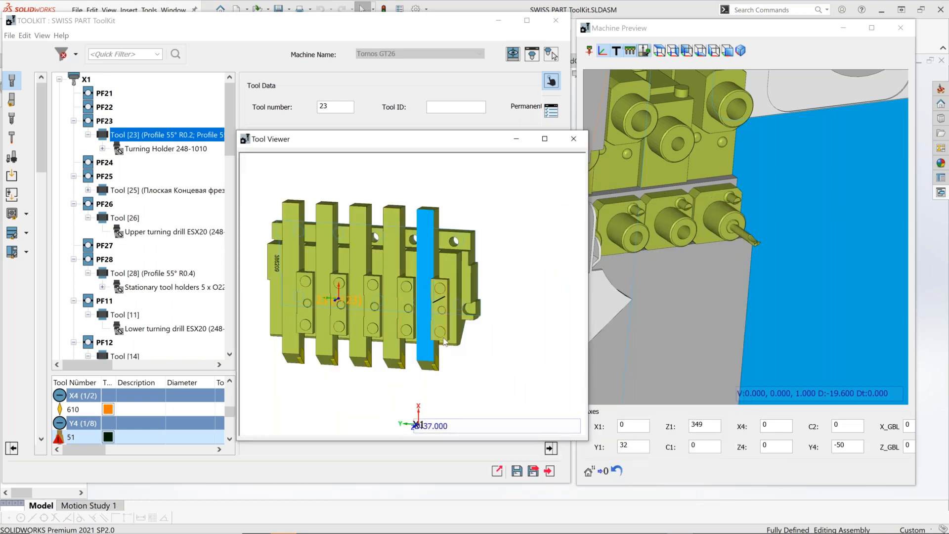